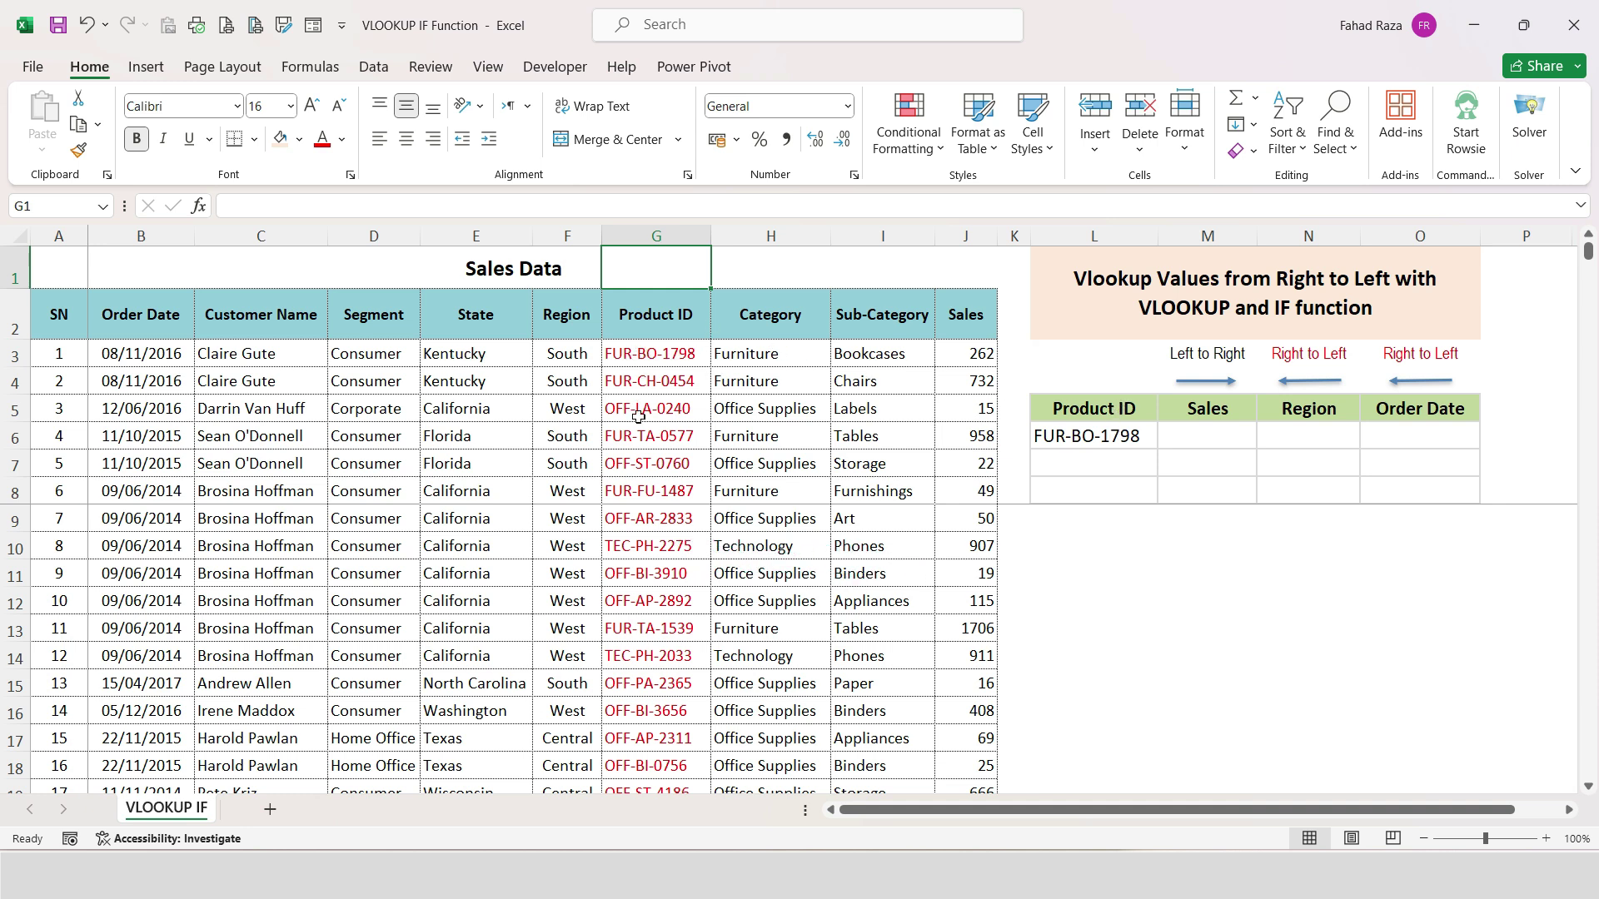
# - Point out the Product ID column G, then select the Sales cell M6
pyautogui.click(637, 237)
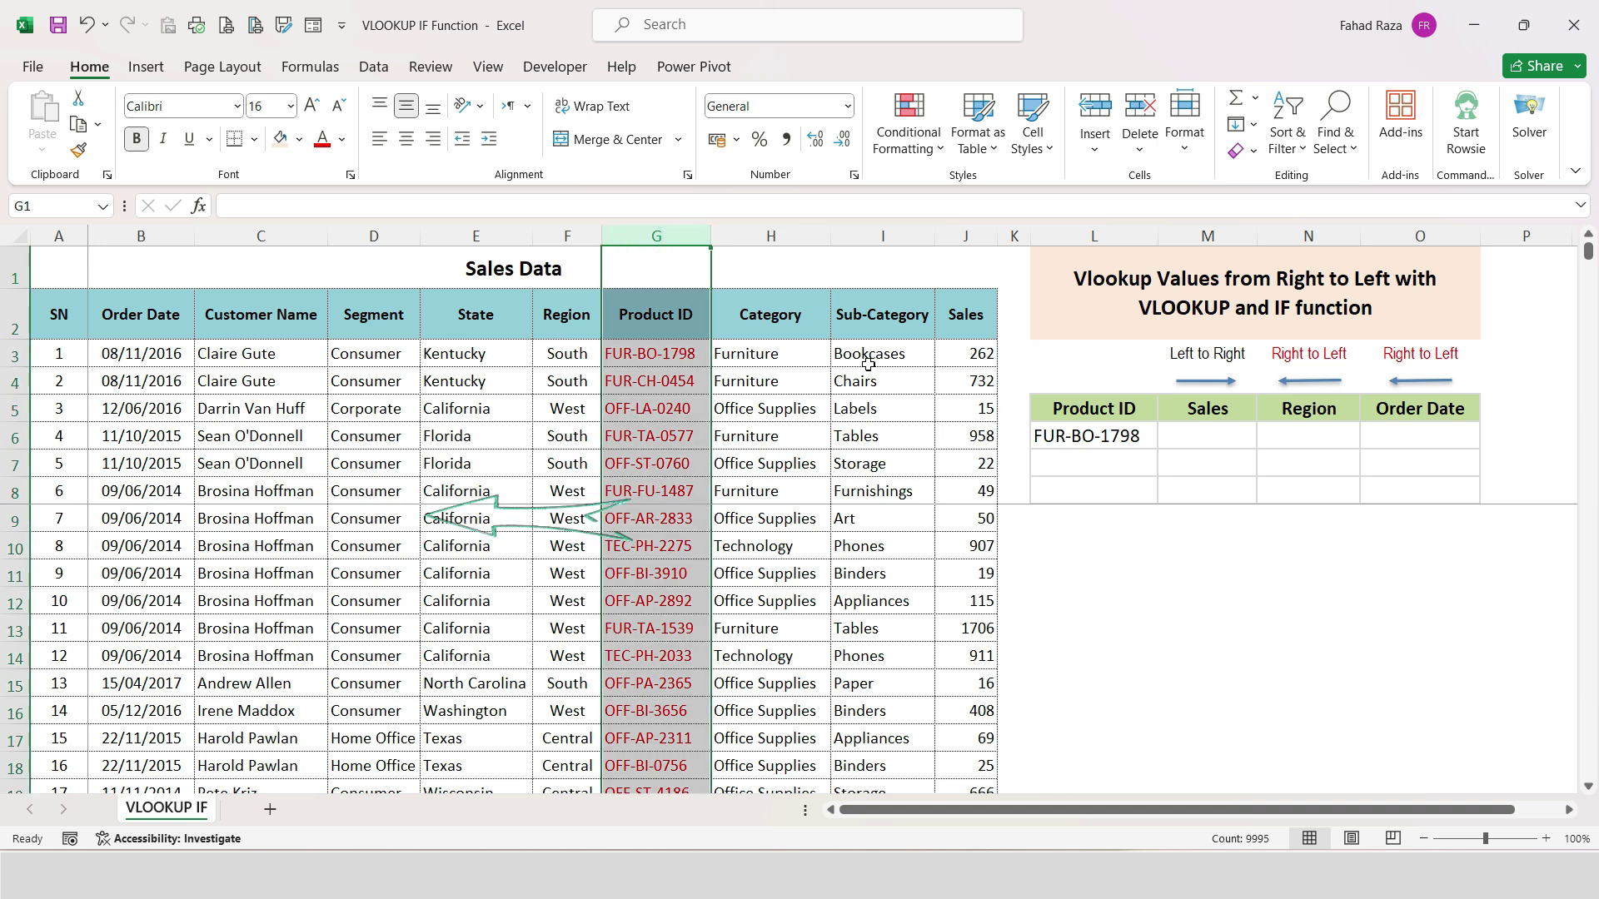
pyautogui.click(1065, 459)
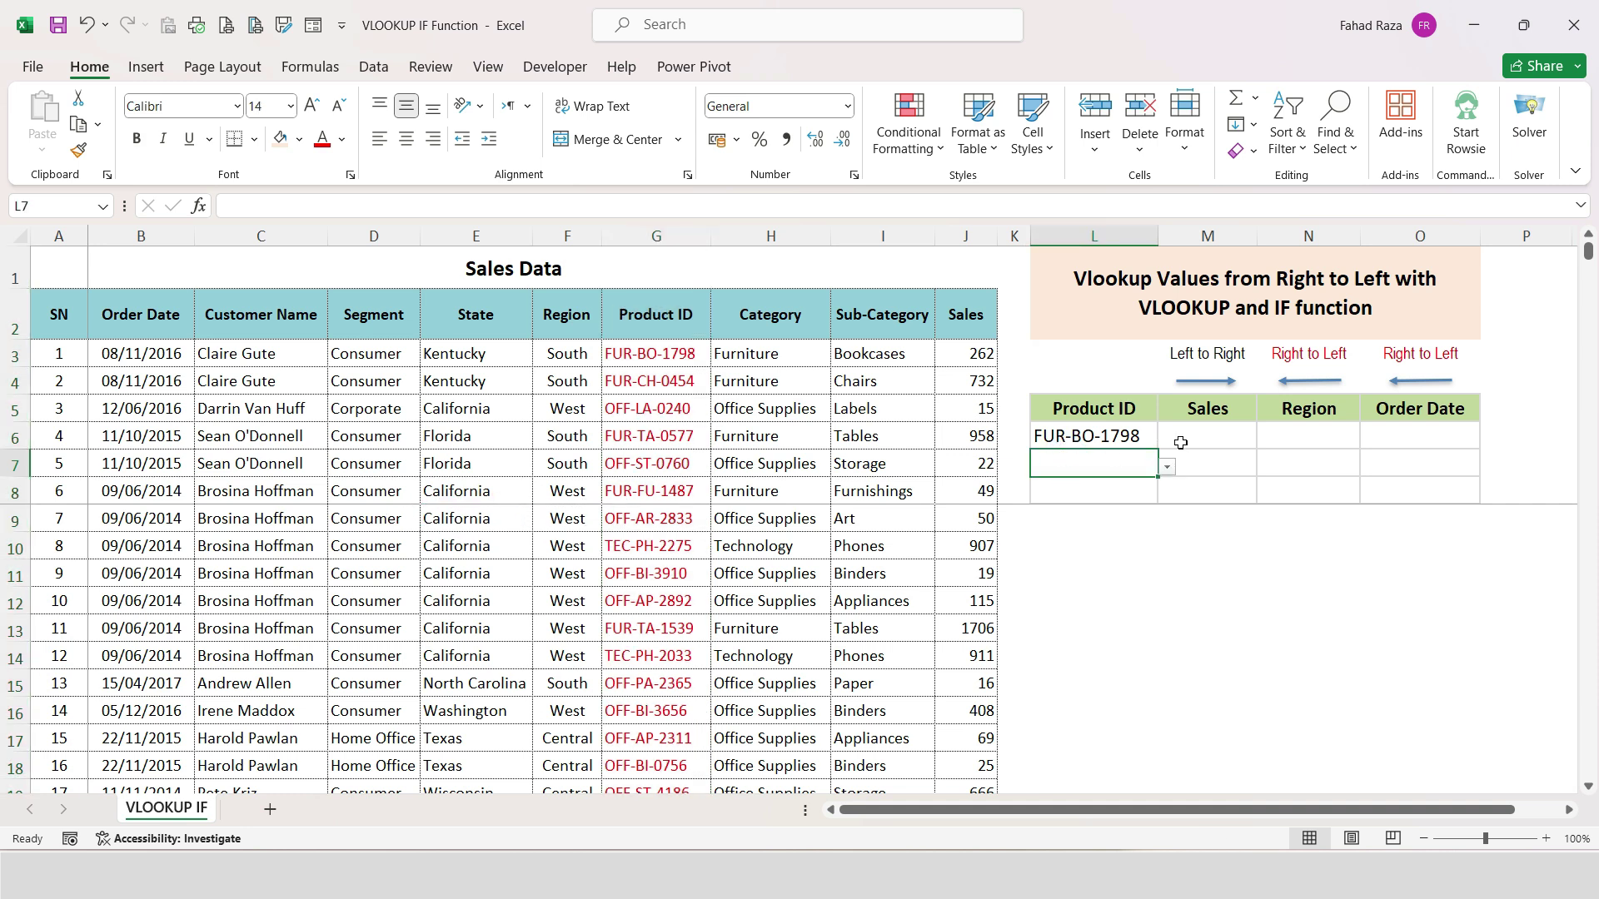
pyautogui.click(1181, 443)
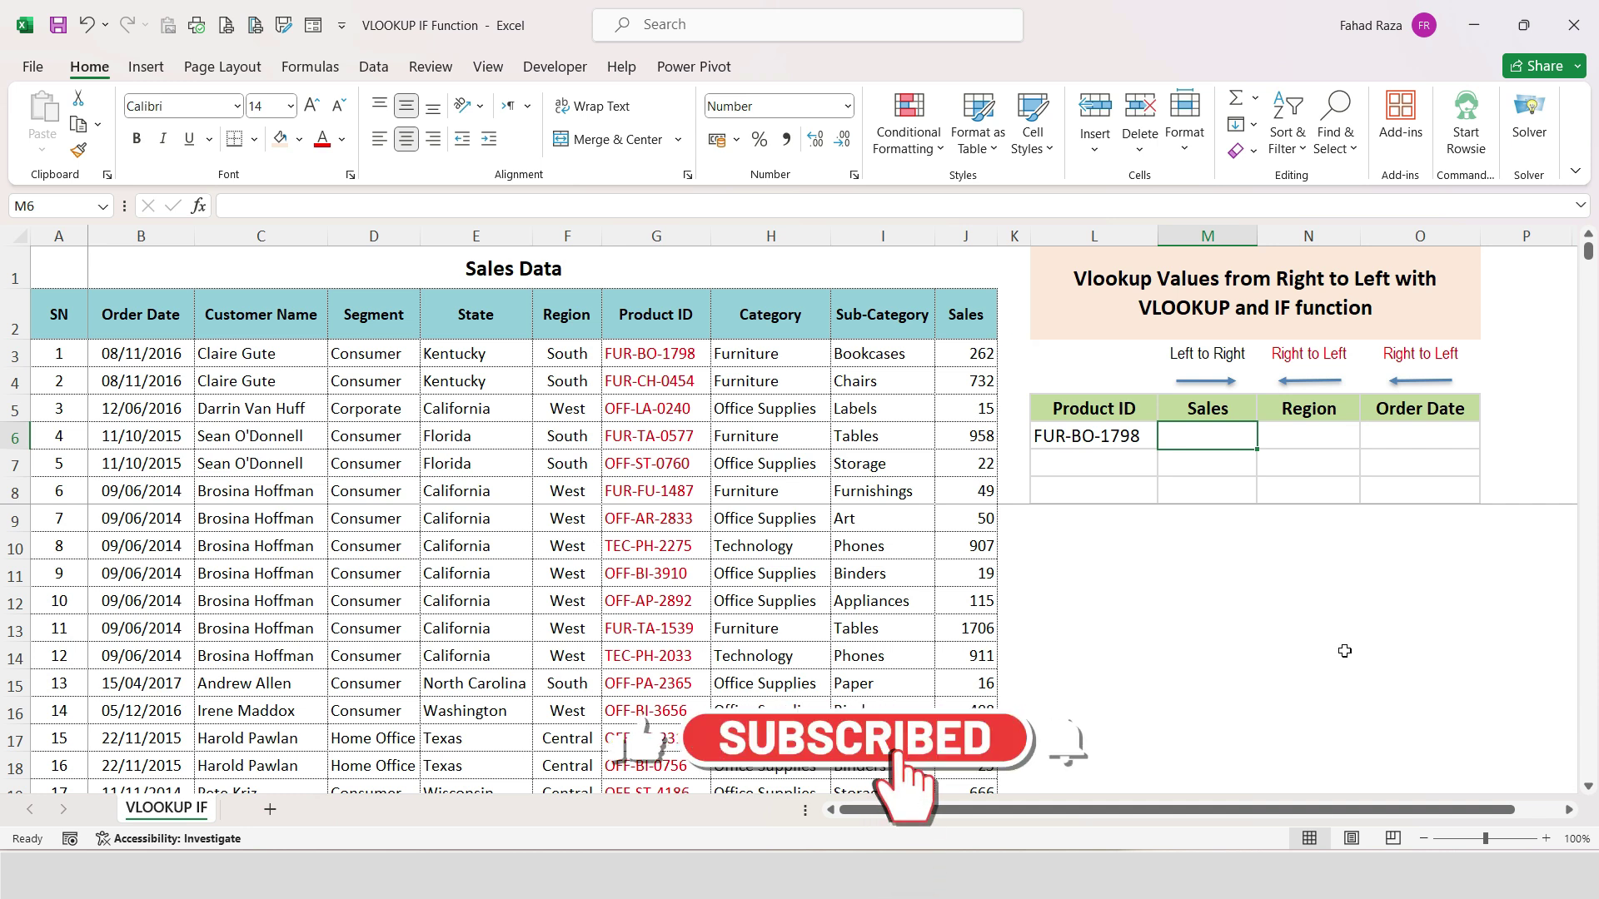
pyautogui.click(666, 239)
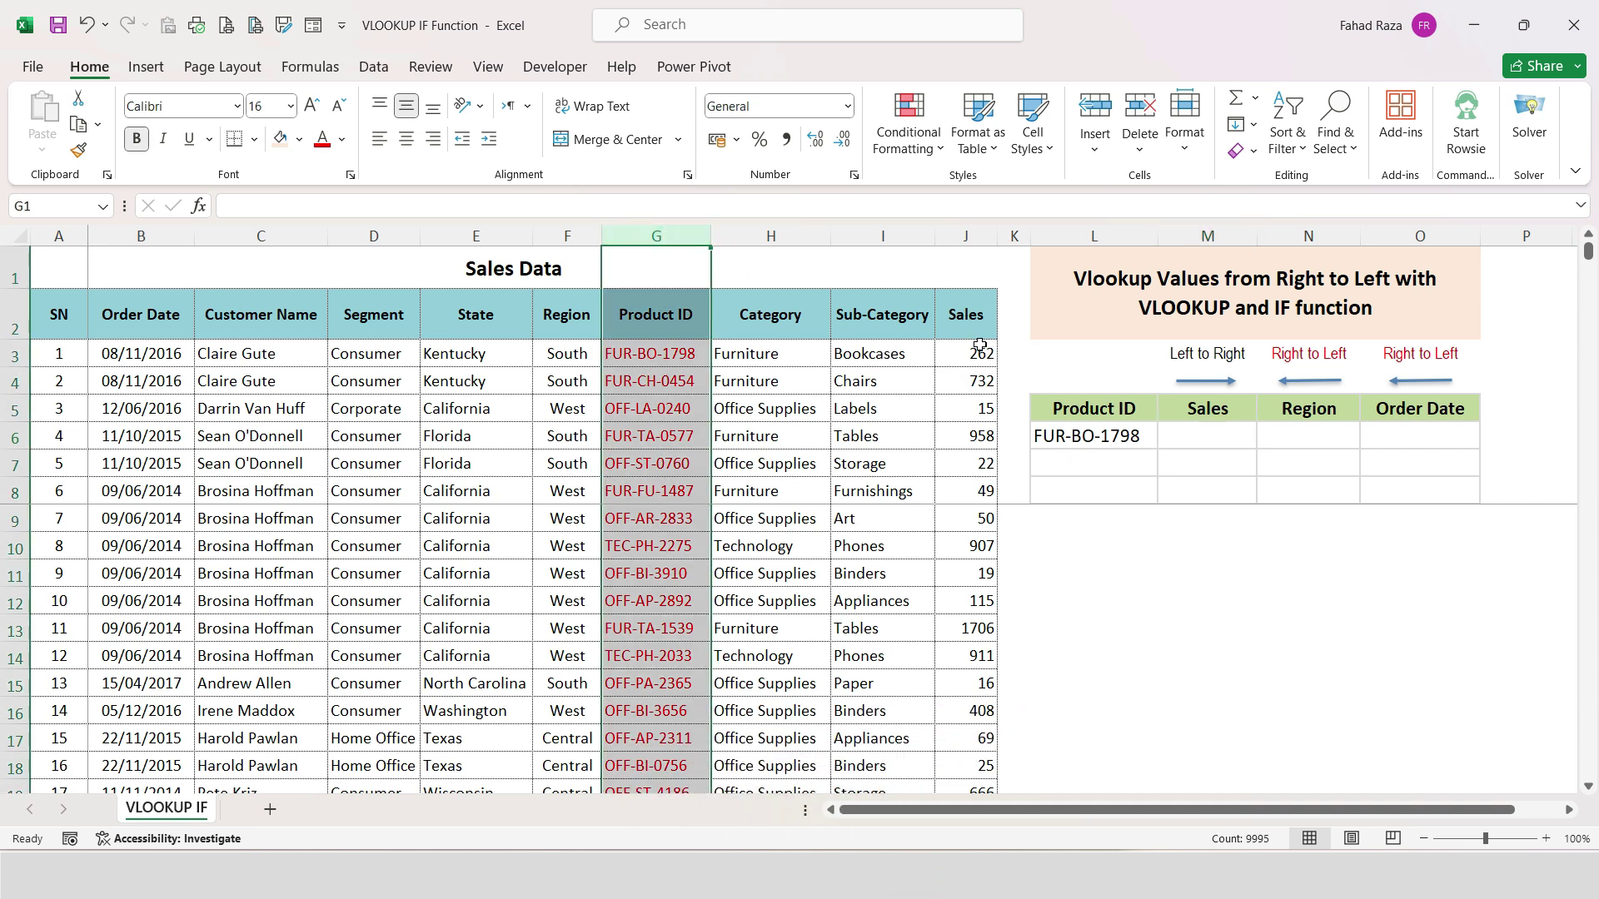
pyautogui.click(1204, 436)
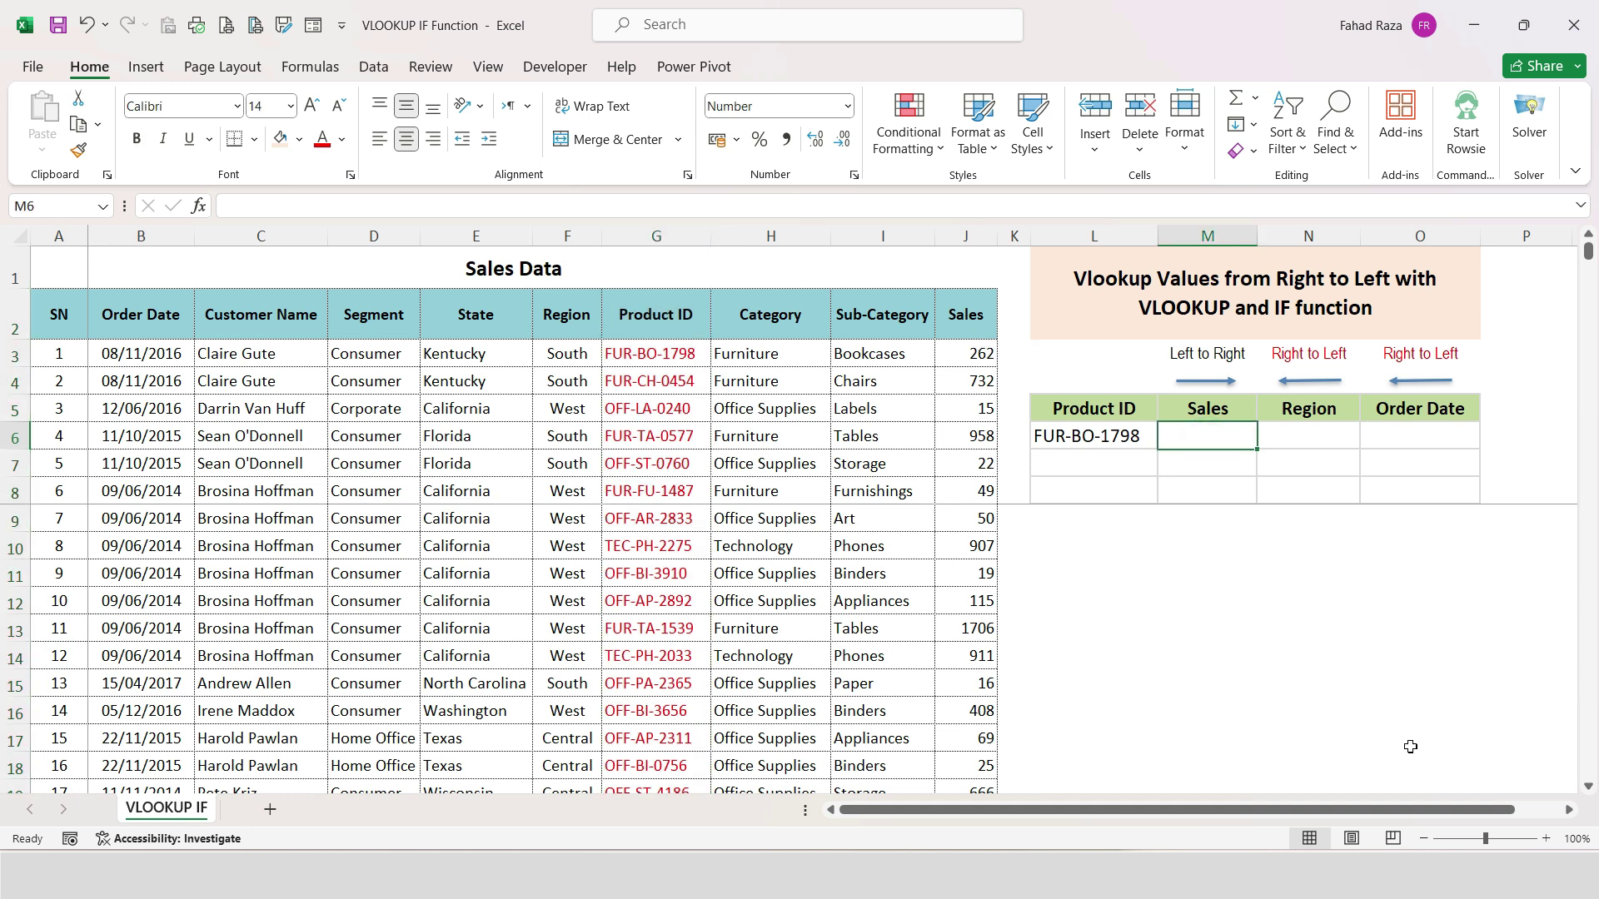
# - Enter =VLOOKUP(L6,G2:J9996,4,0) in M6 for an exact-match lookup of column 4
pyautogui.write('=')
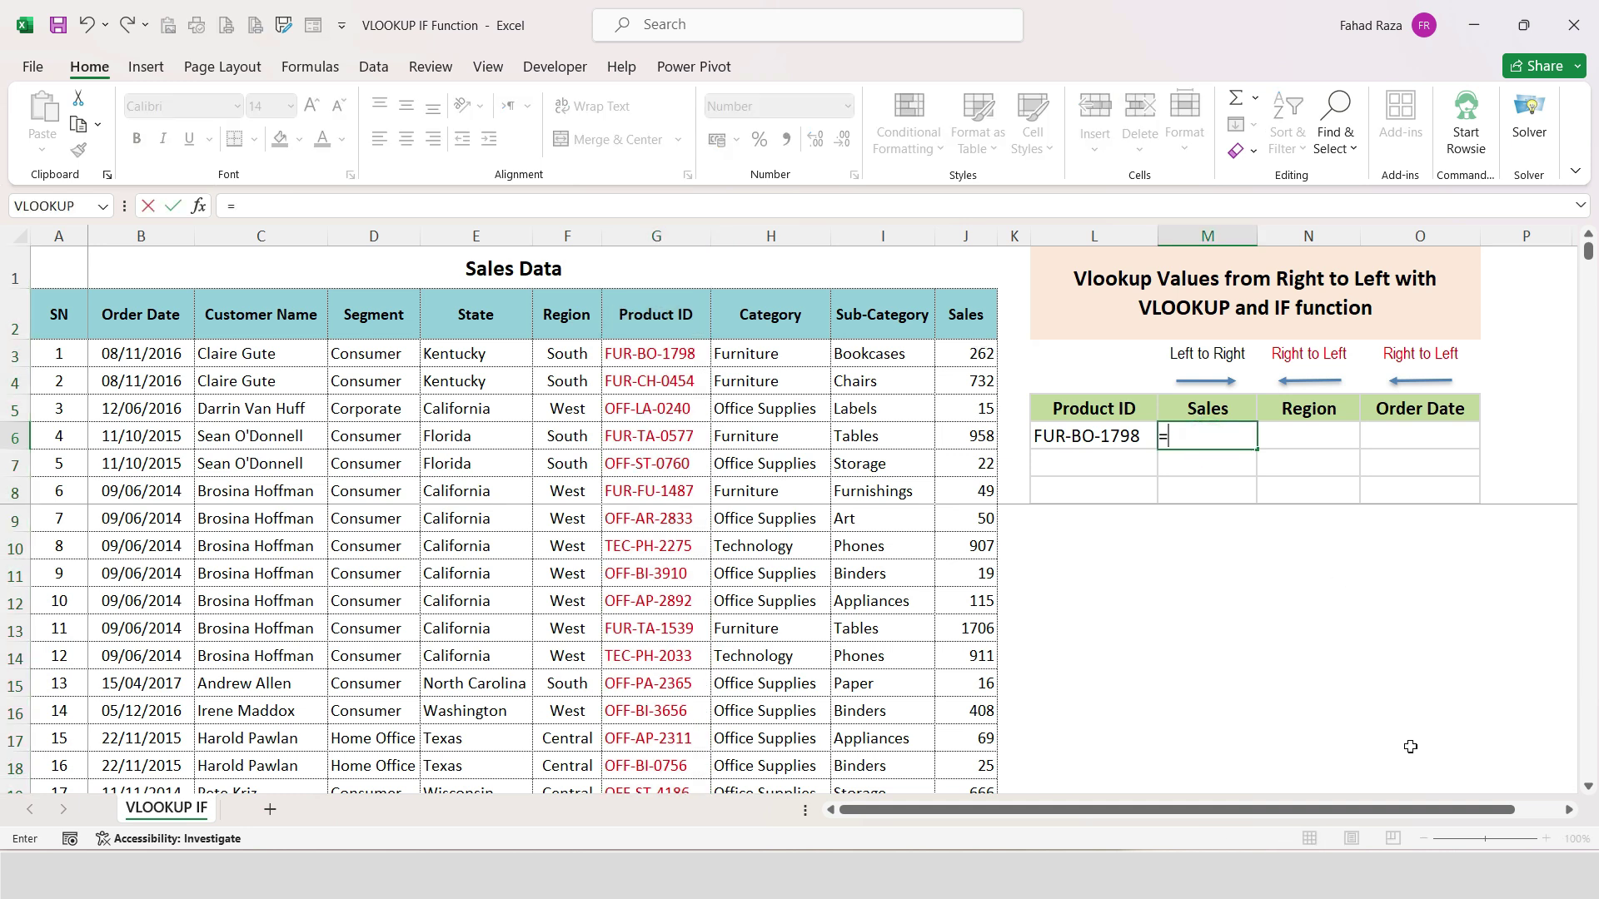
pyautogui.write('VLOOK')
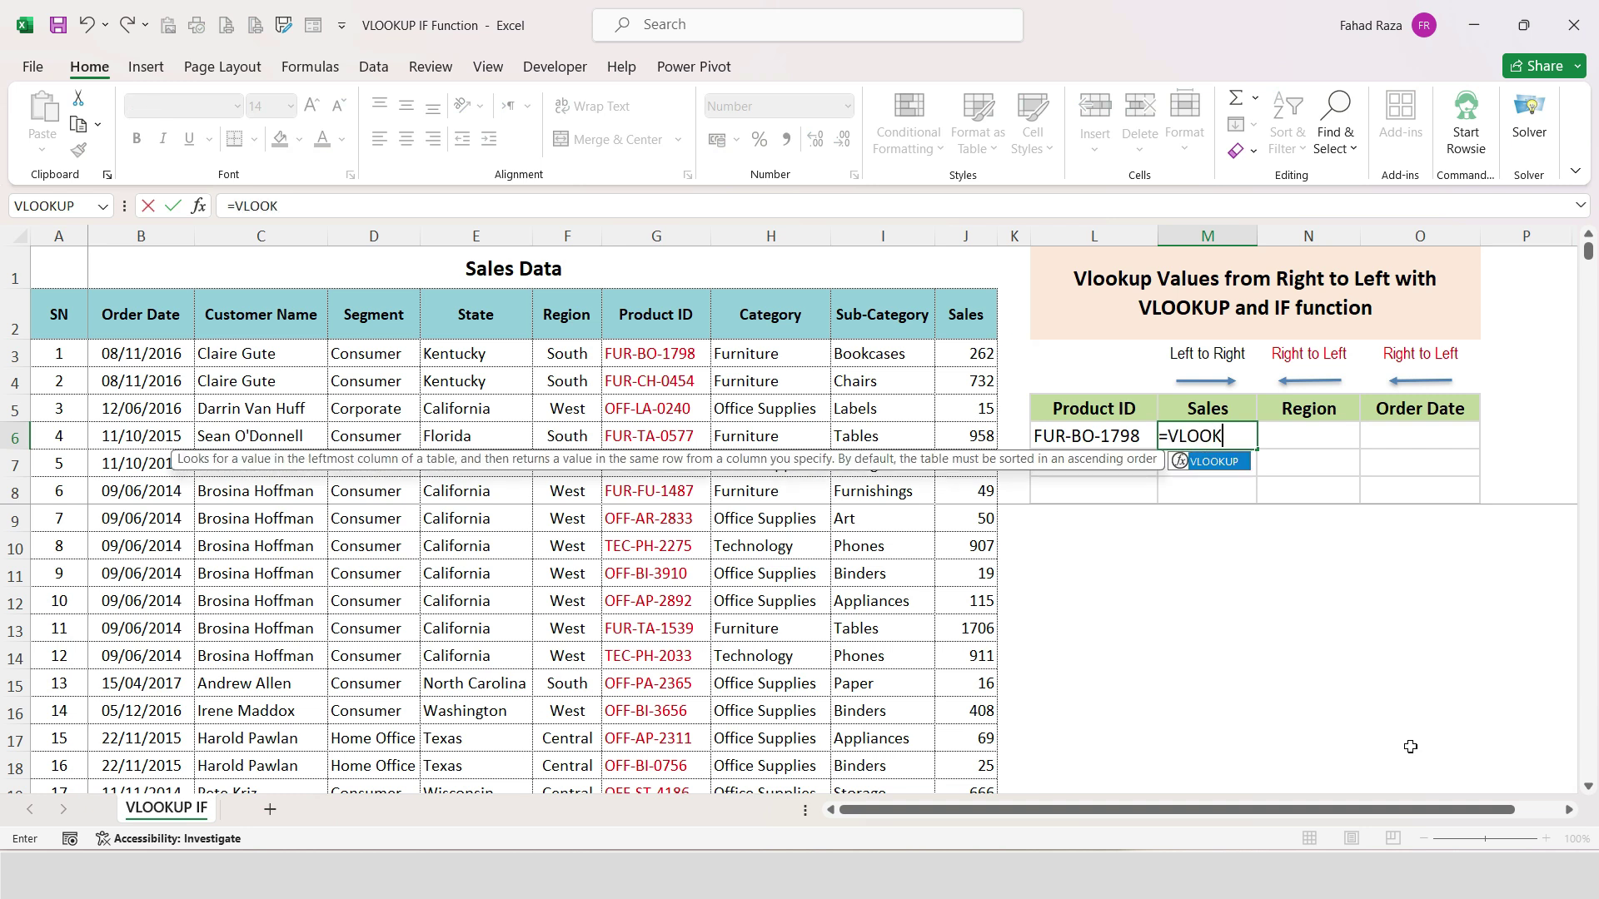
pyautogui.write('UP(')
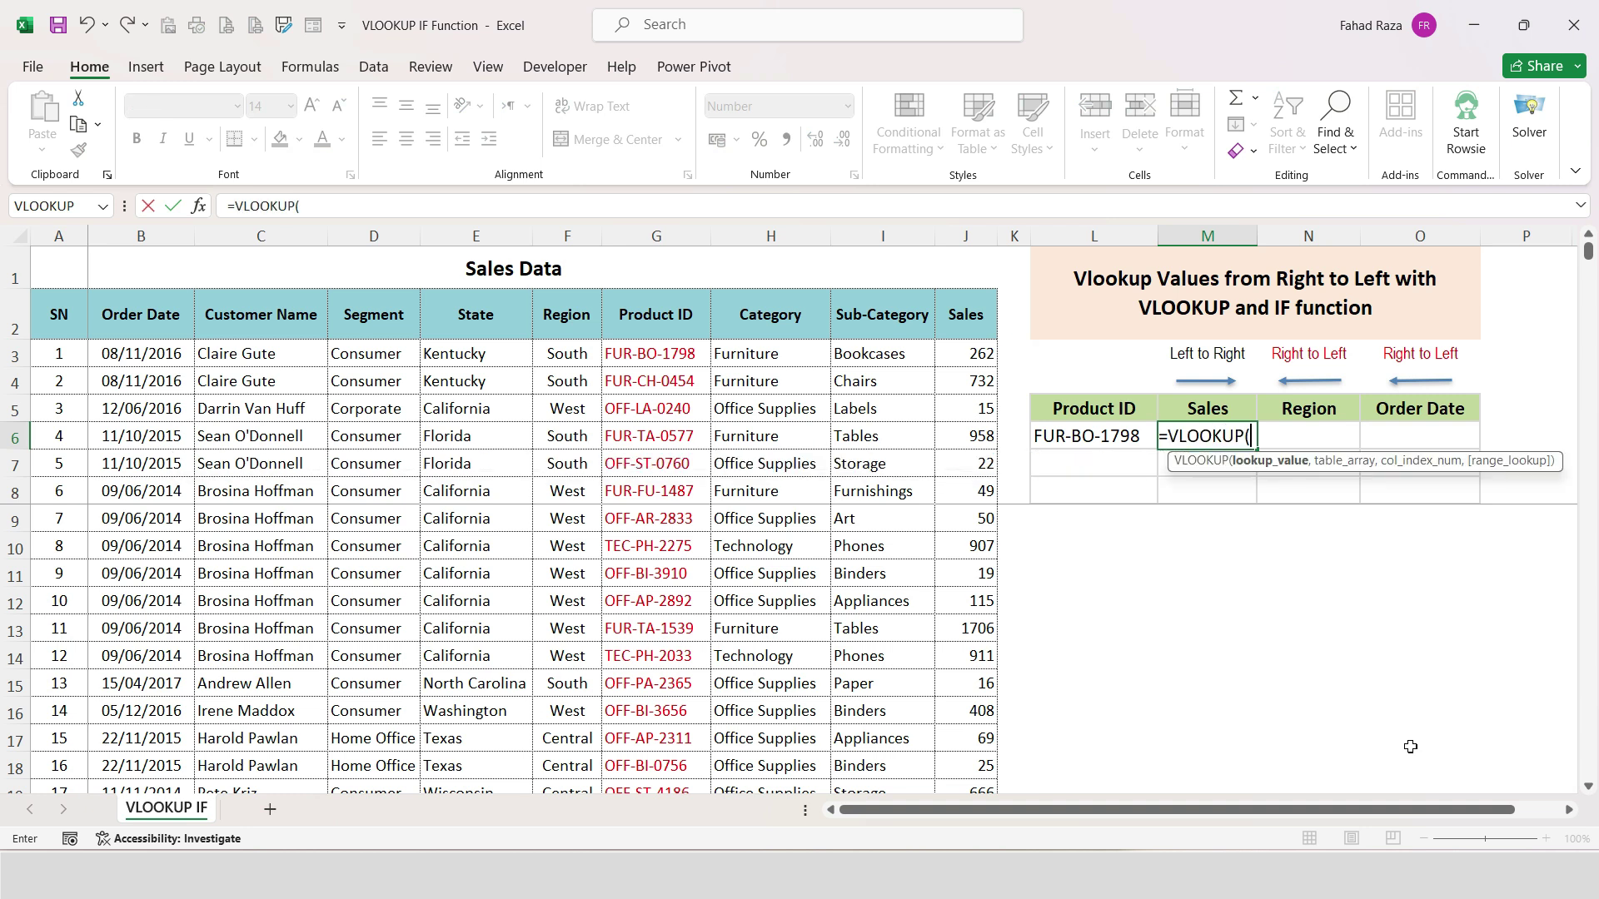
pyautogui.click(1115, 439)
pyautogui.write(',')
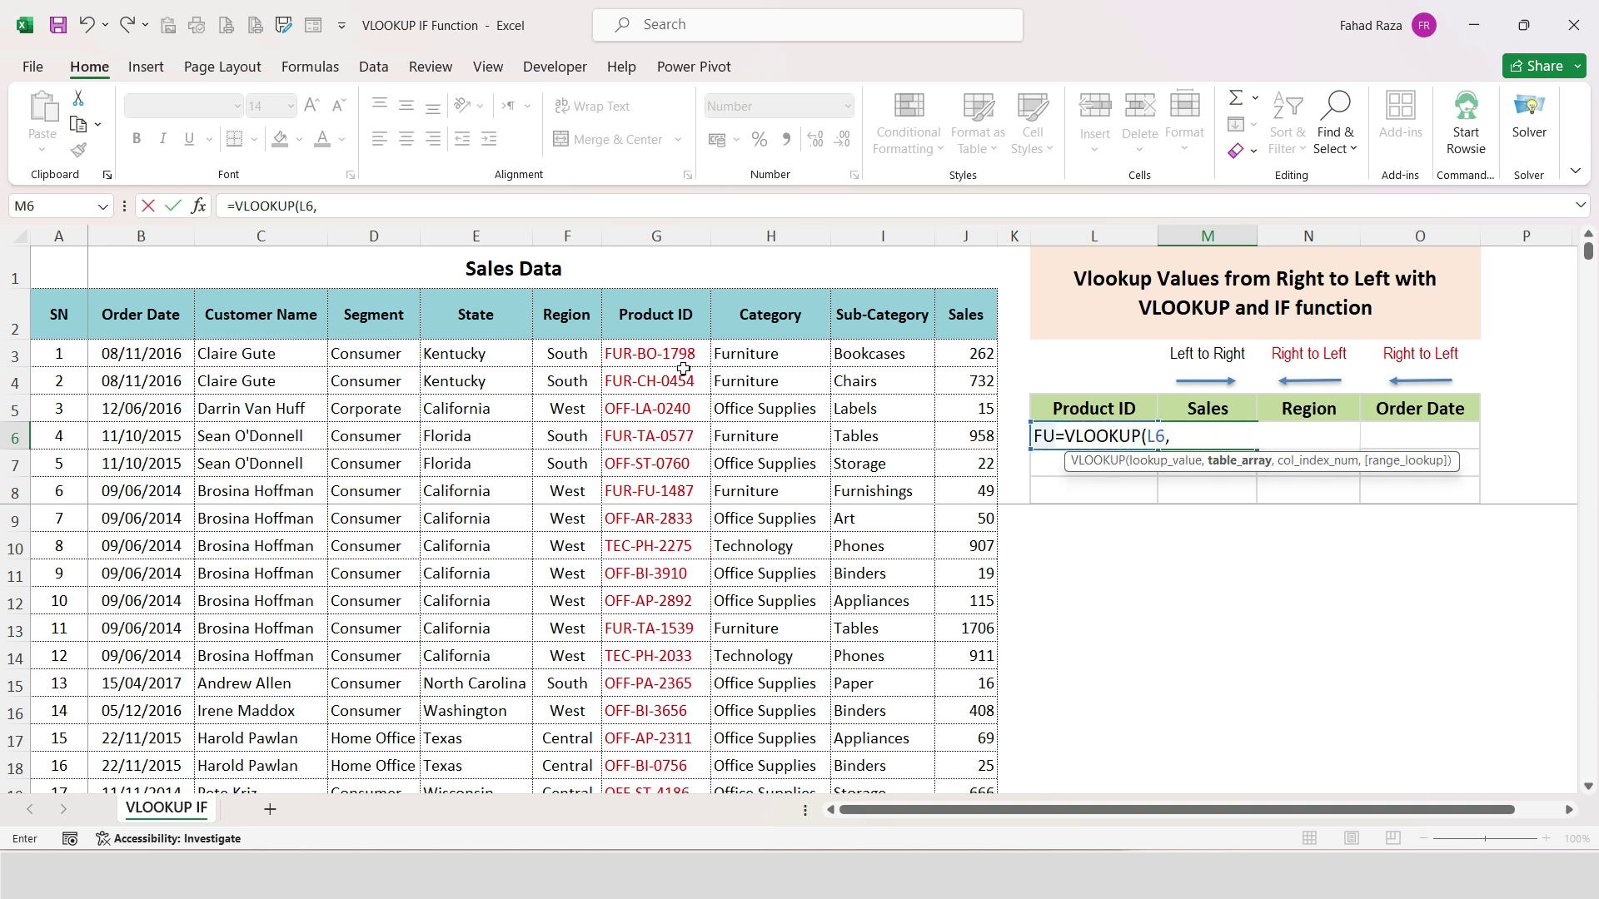
pyautogui.click(667, 320)
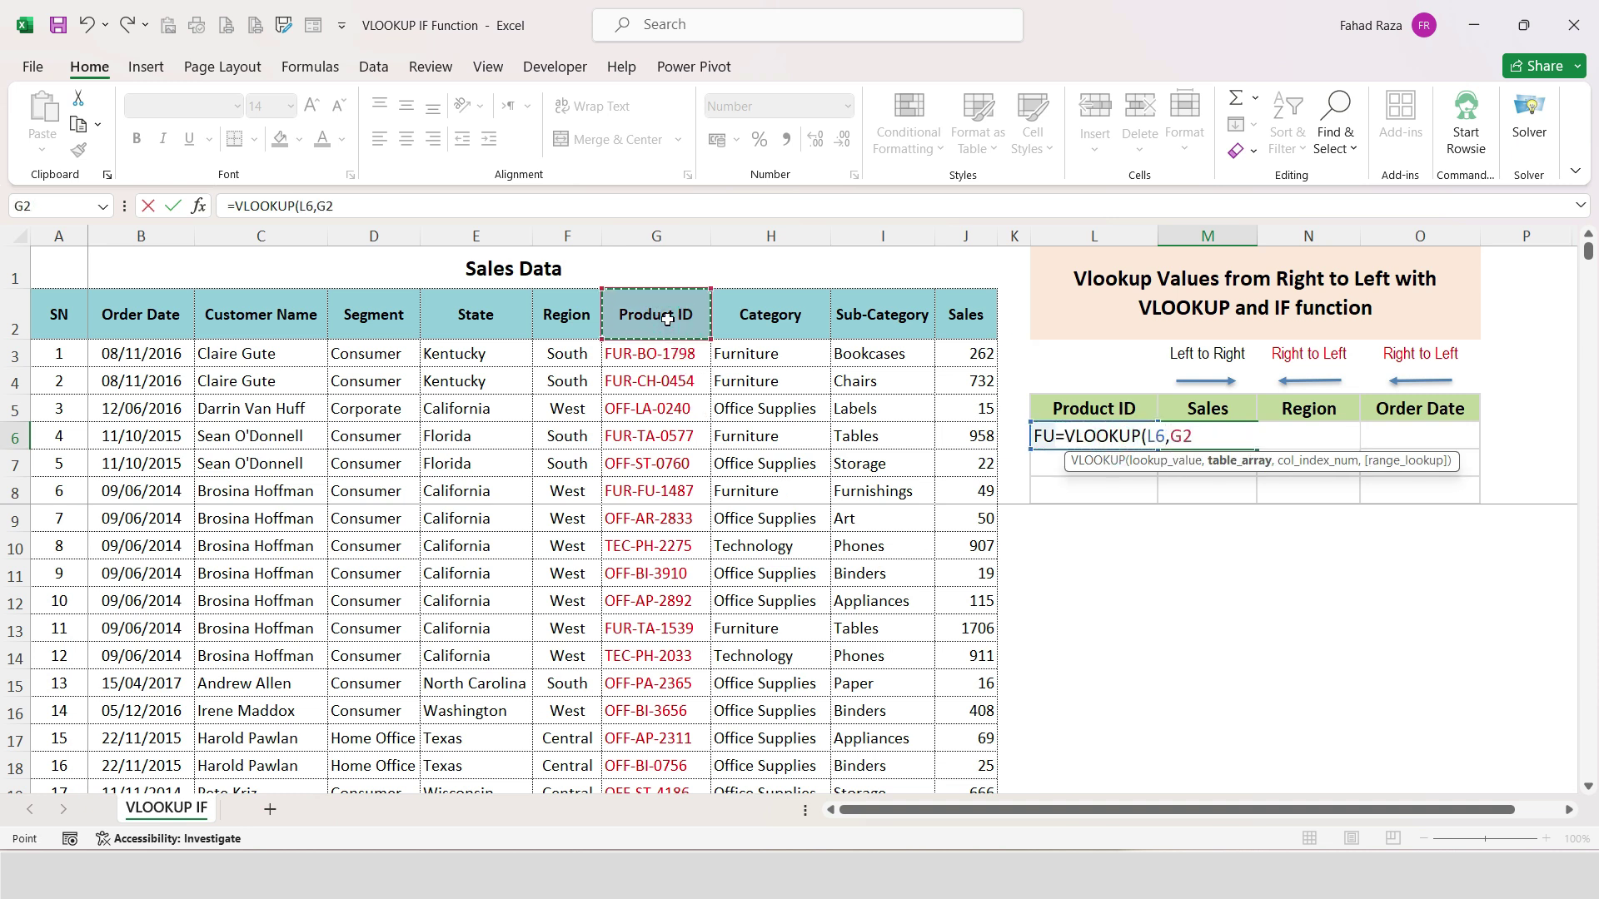
pyautogui.hotkey('ctrl', 'shift', 'Right')
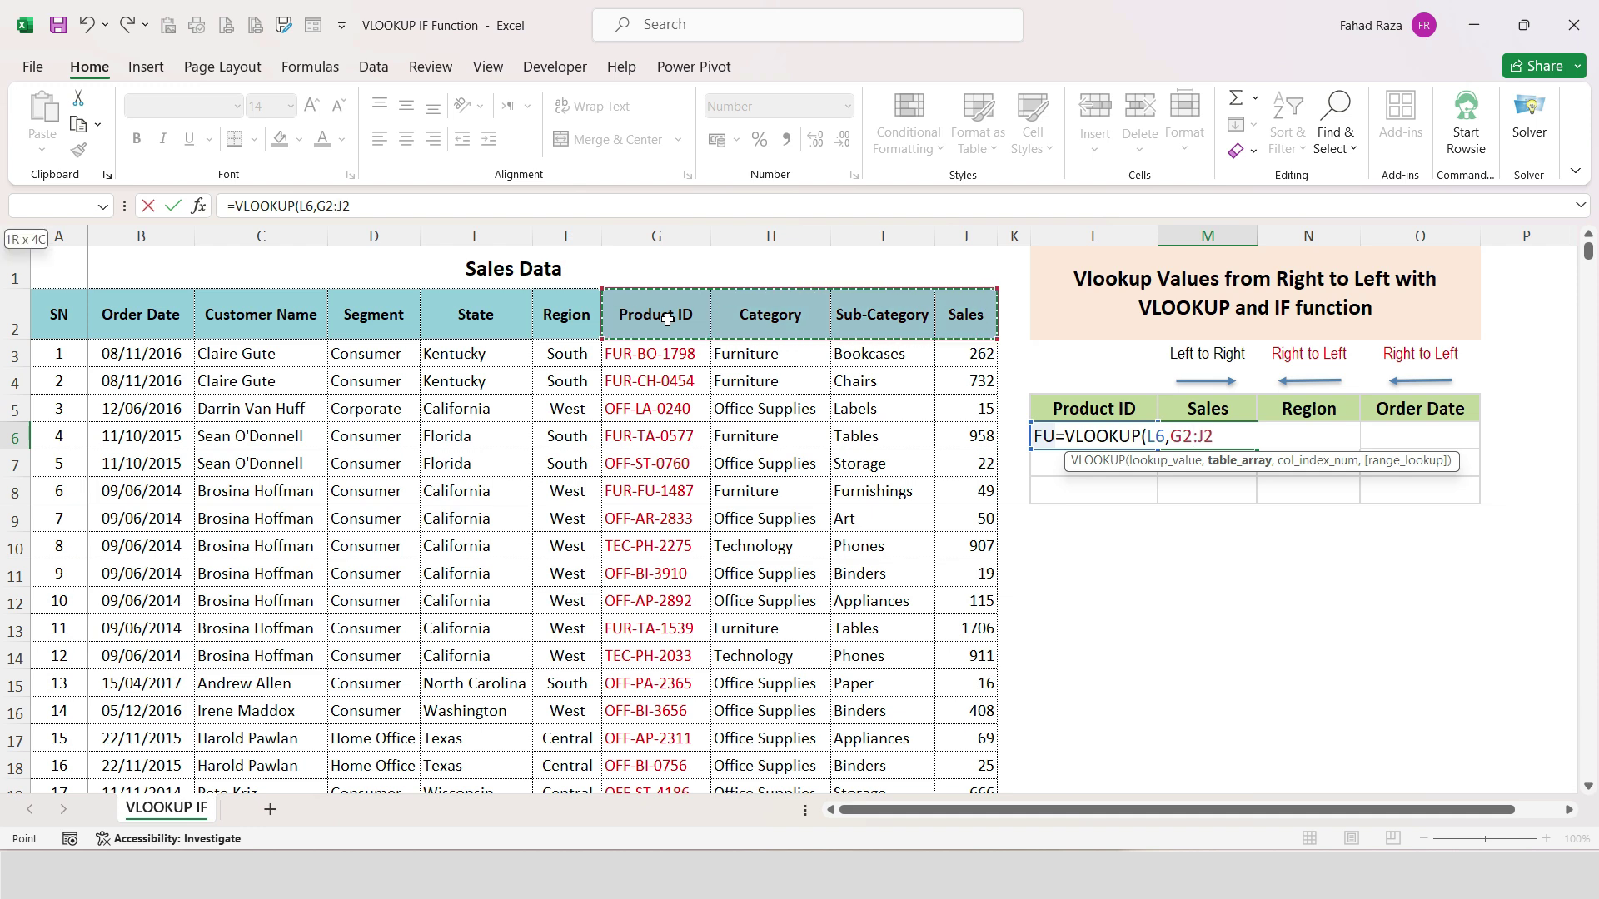
pyautogui.hotkey('ctrl', 'shift', 'Down')
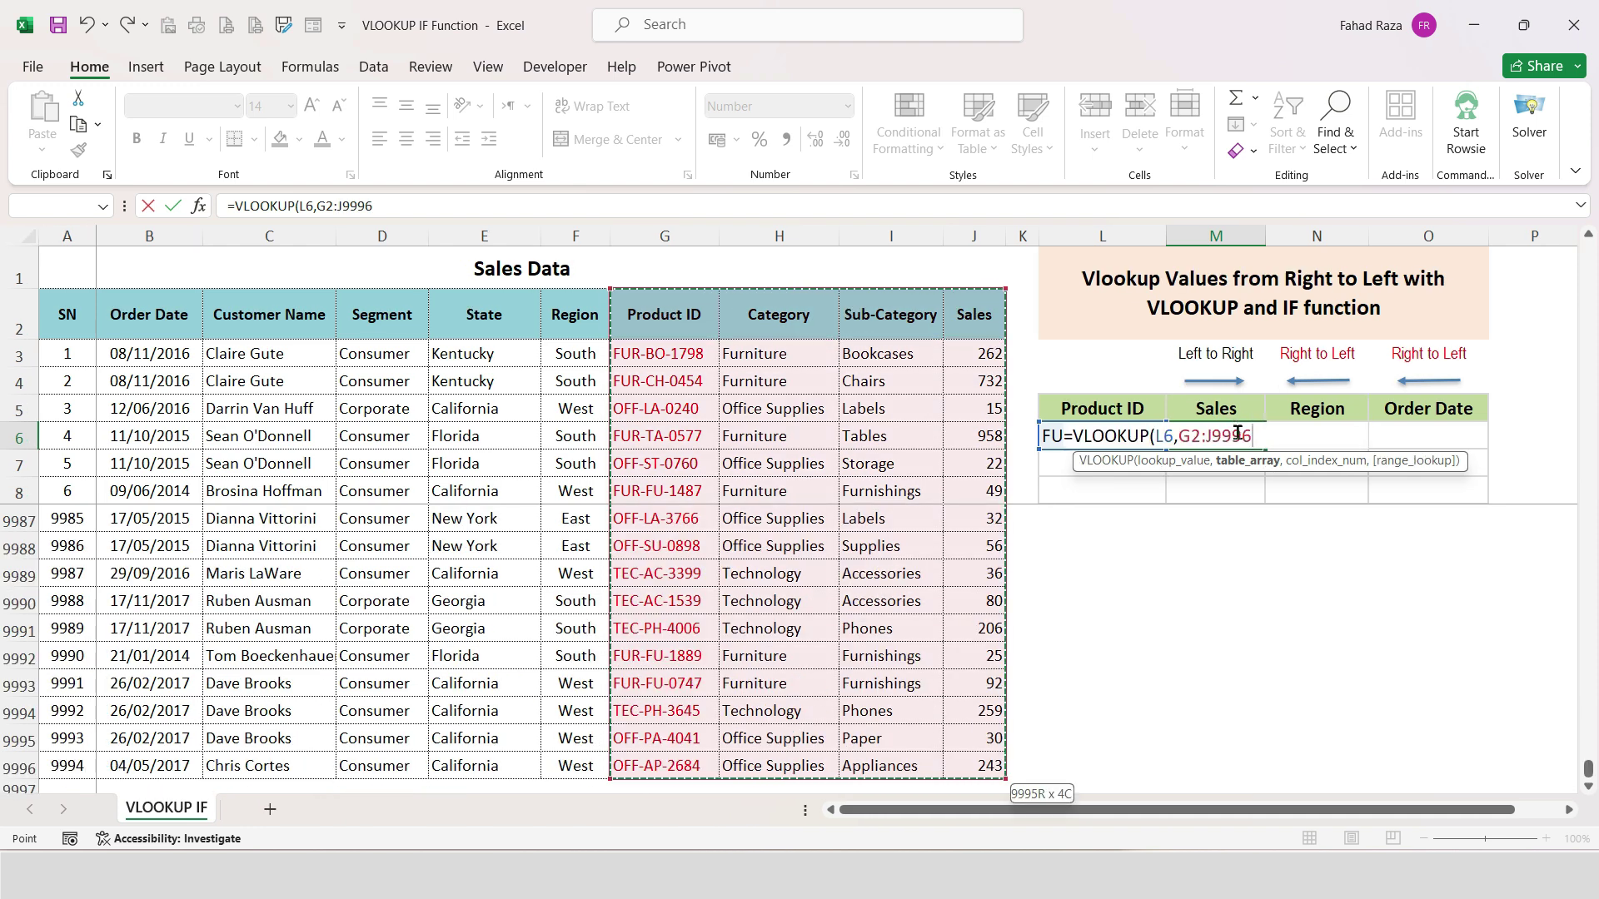
pyautogui.click(1179, 433)
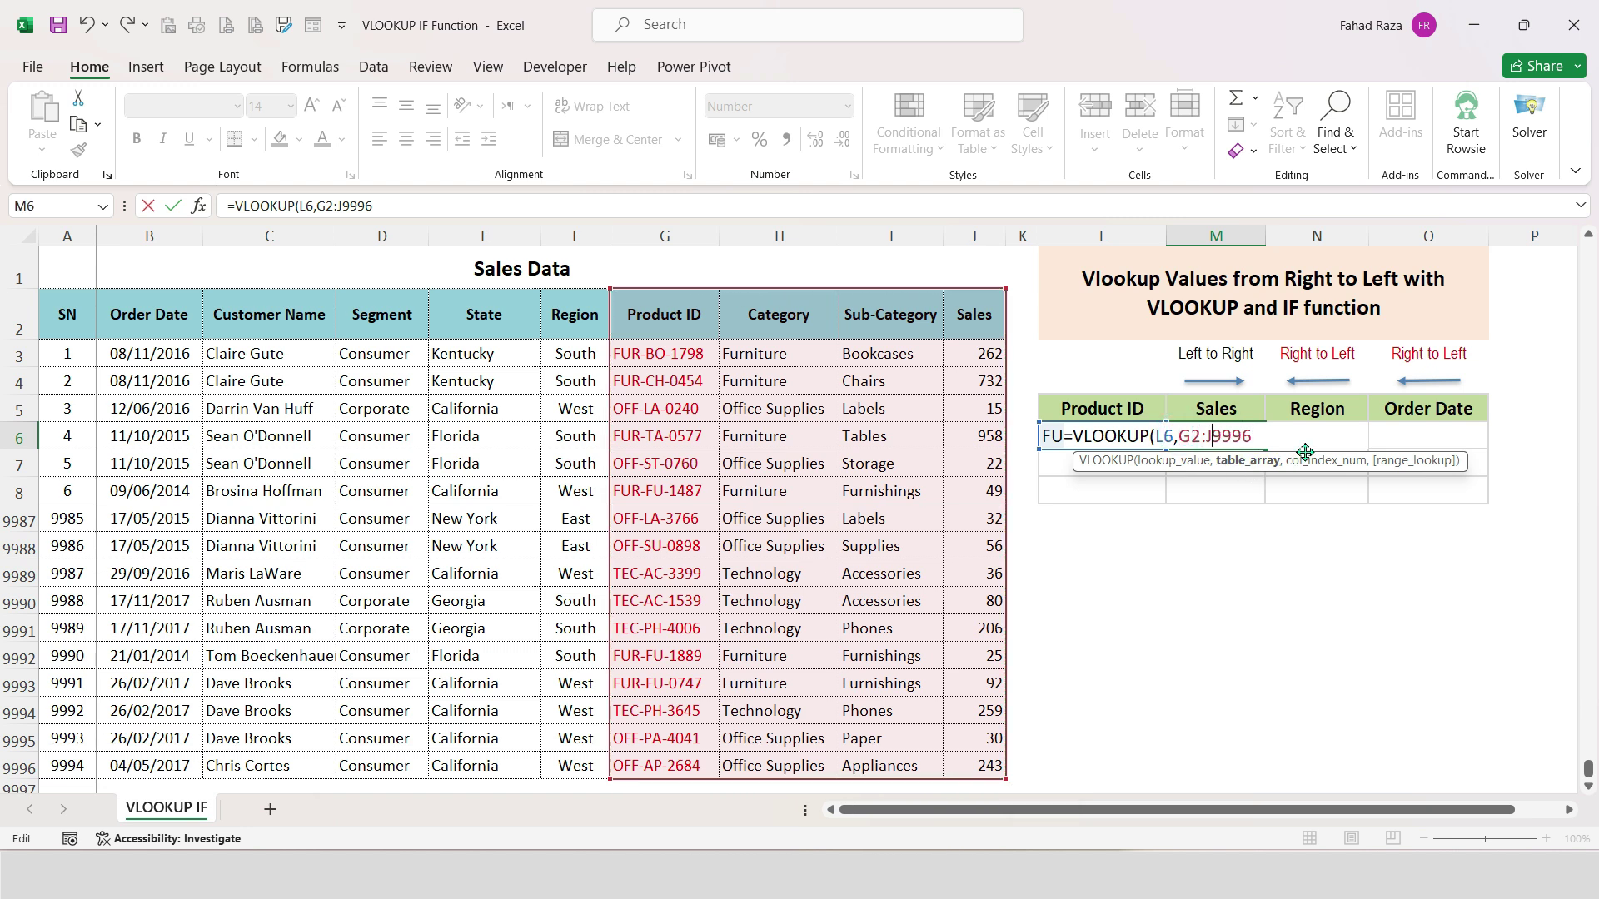
pyautogui.write(',')
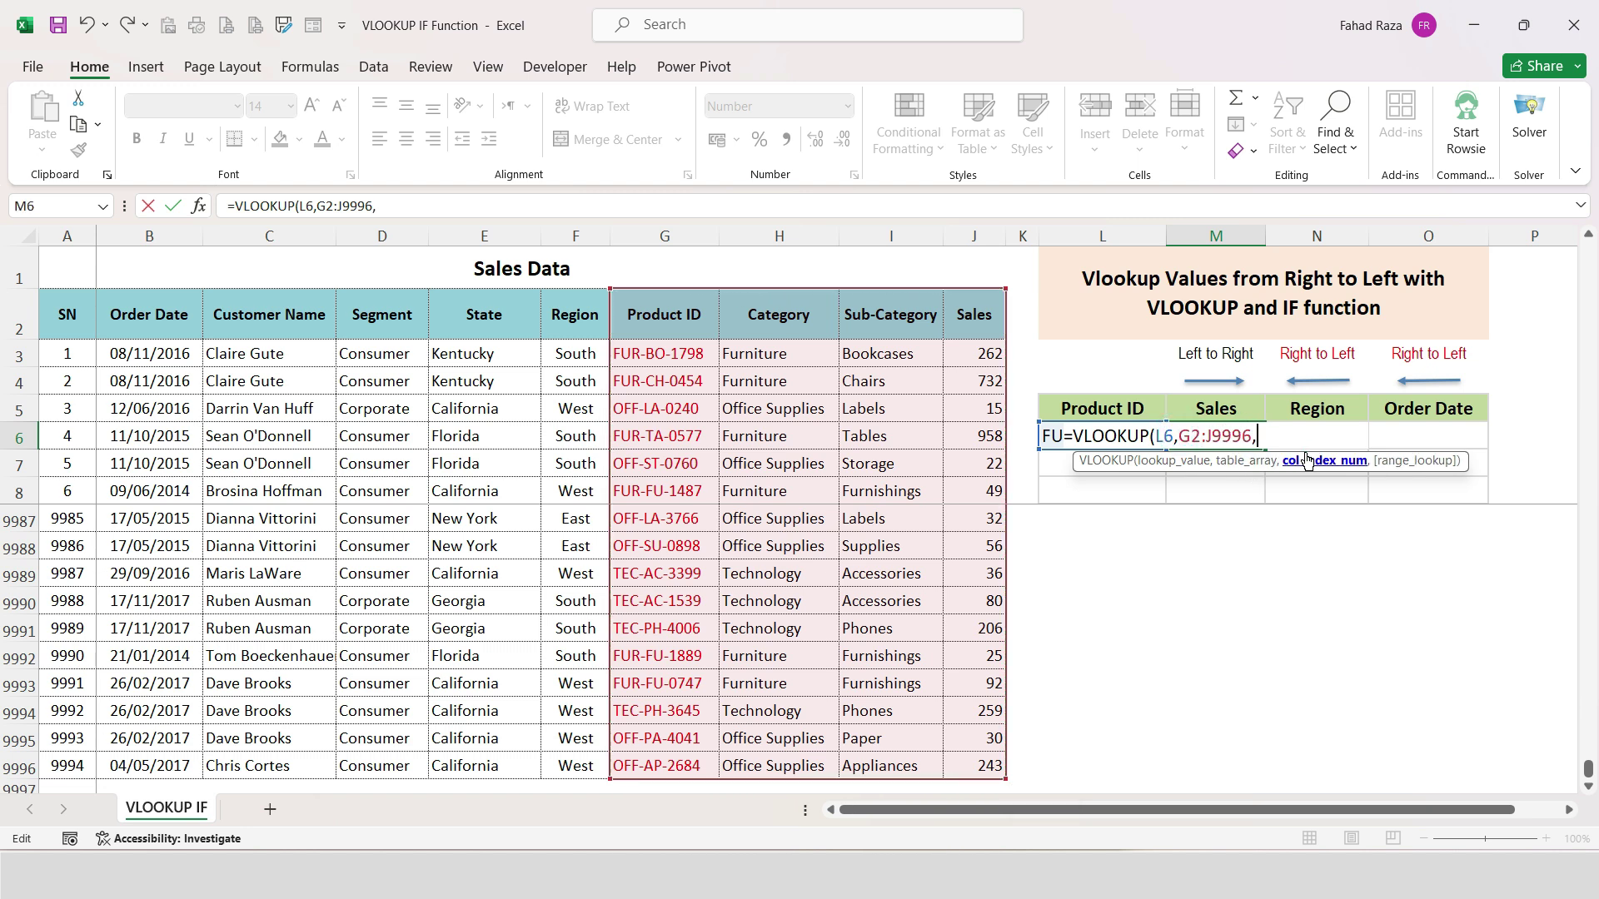
pyautogui.write('4,')
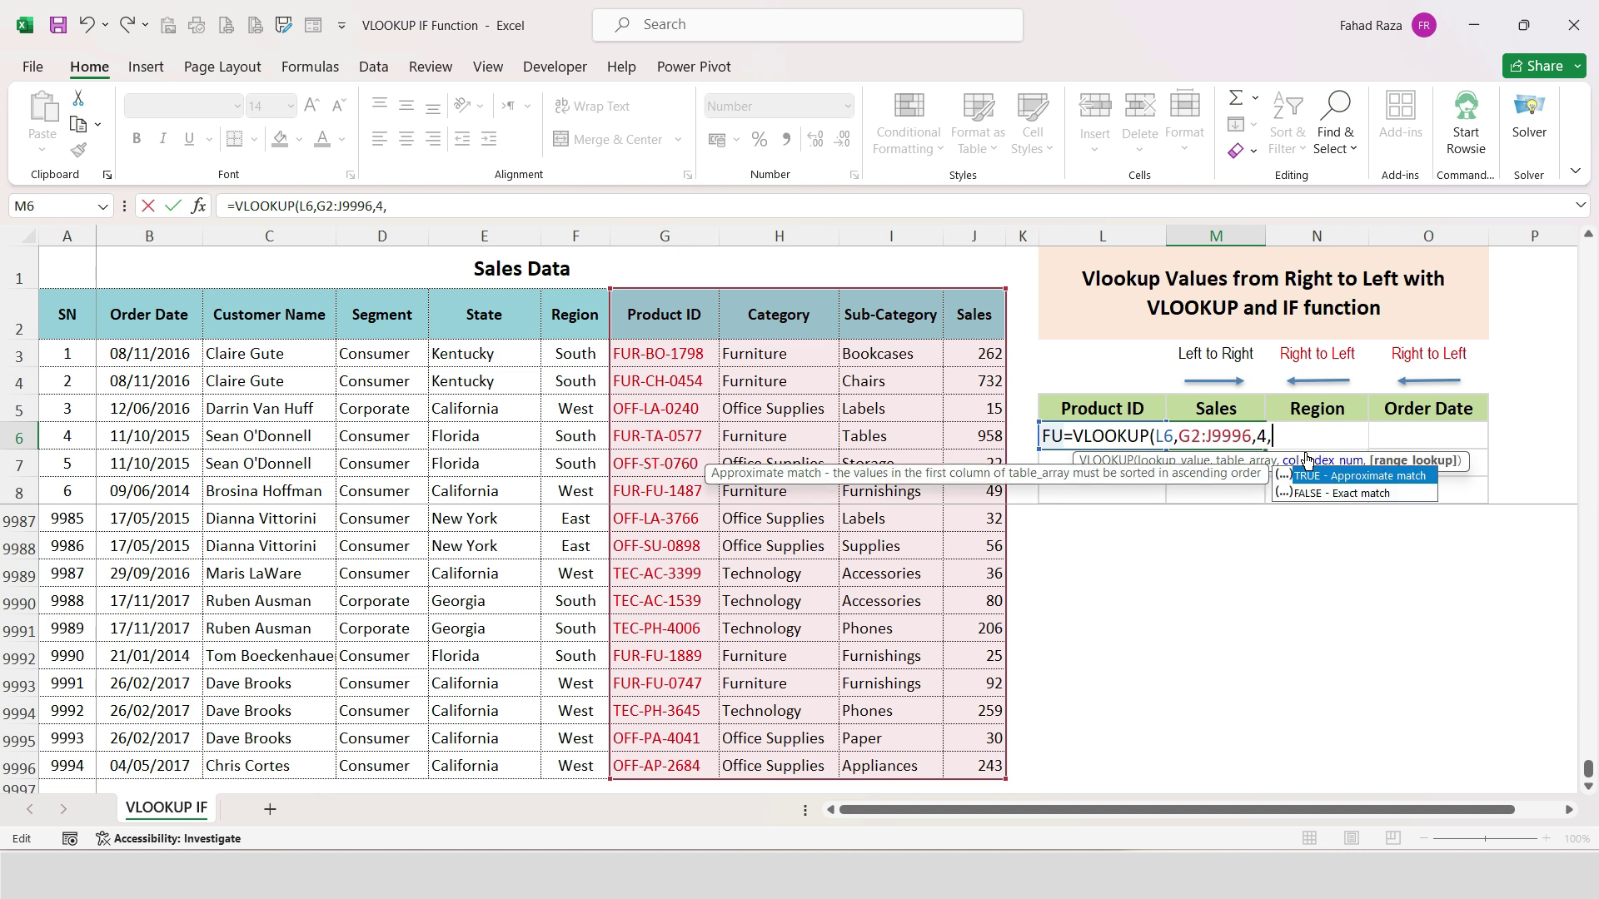
pyautogui.write('0)')
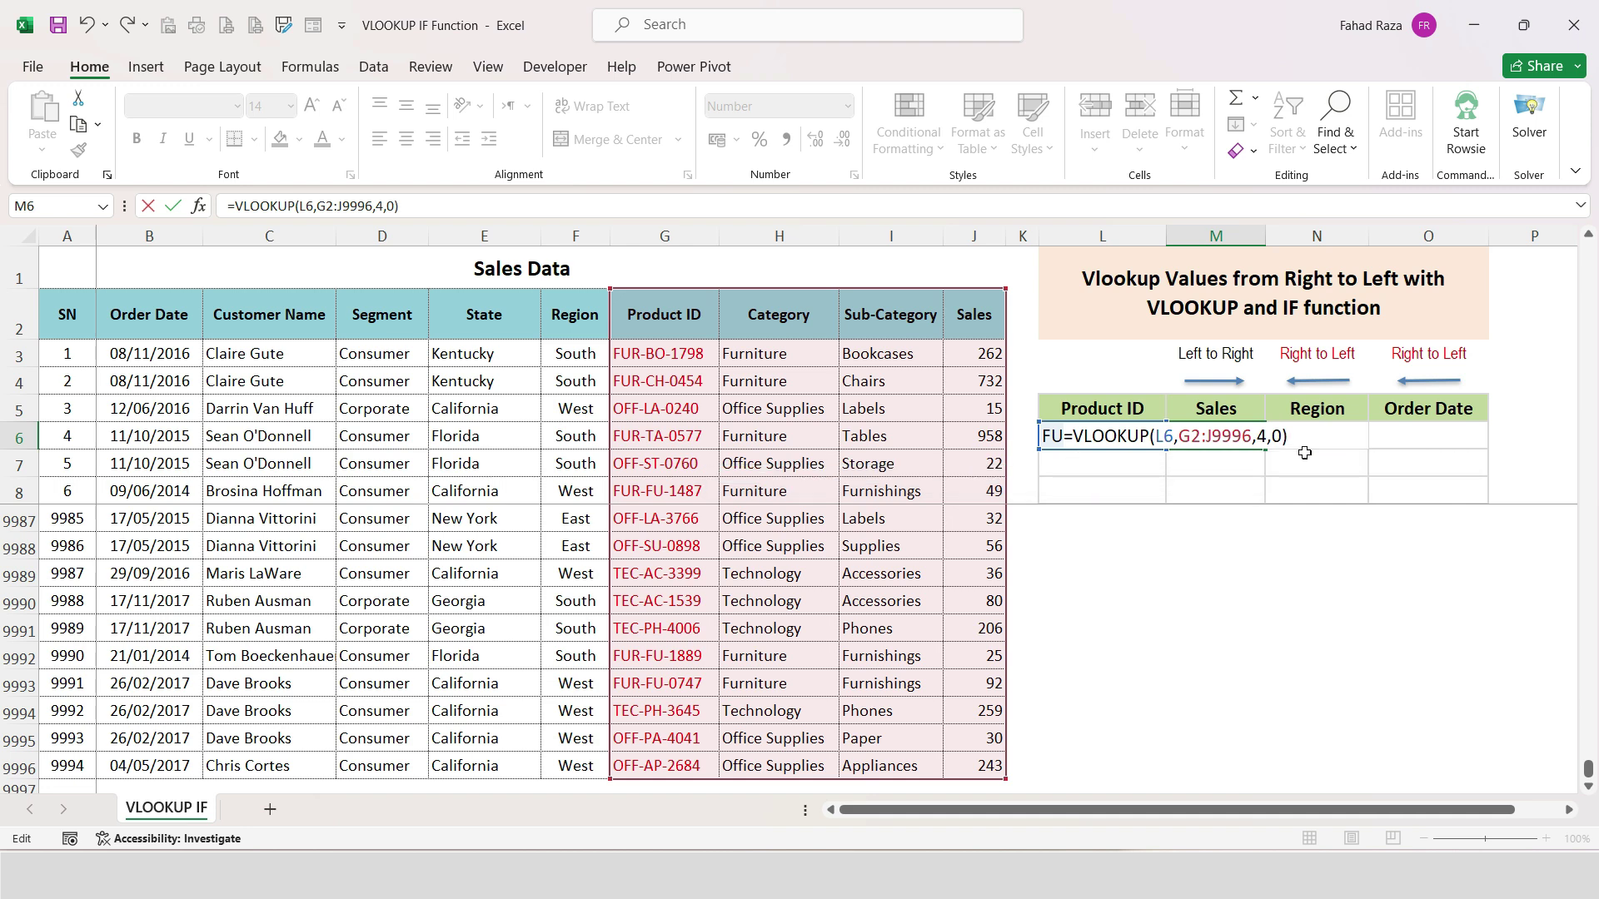
pyautogui.click(1180, 439)
# - Make M6's lookup range absolute as $G$2:$J$9996 so it returns sales of 262
pyautogui.press('Return')
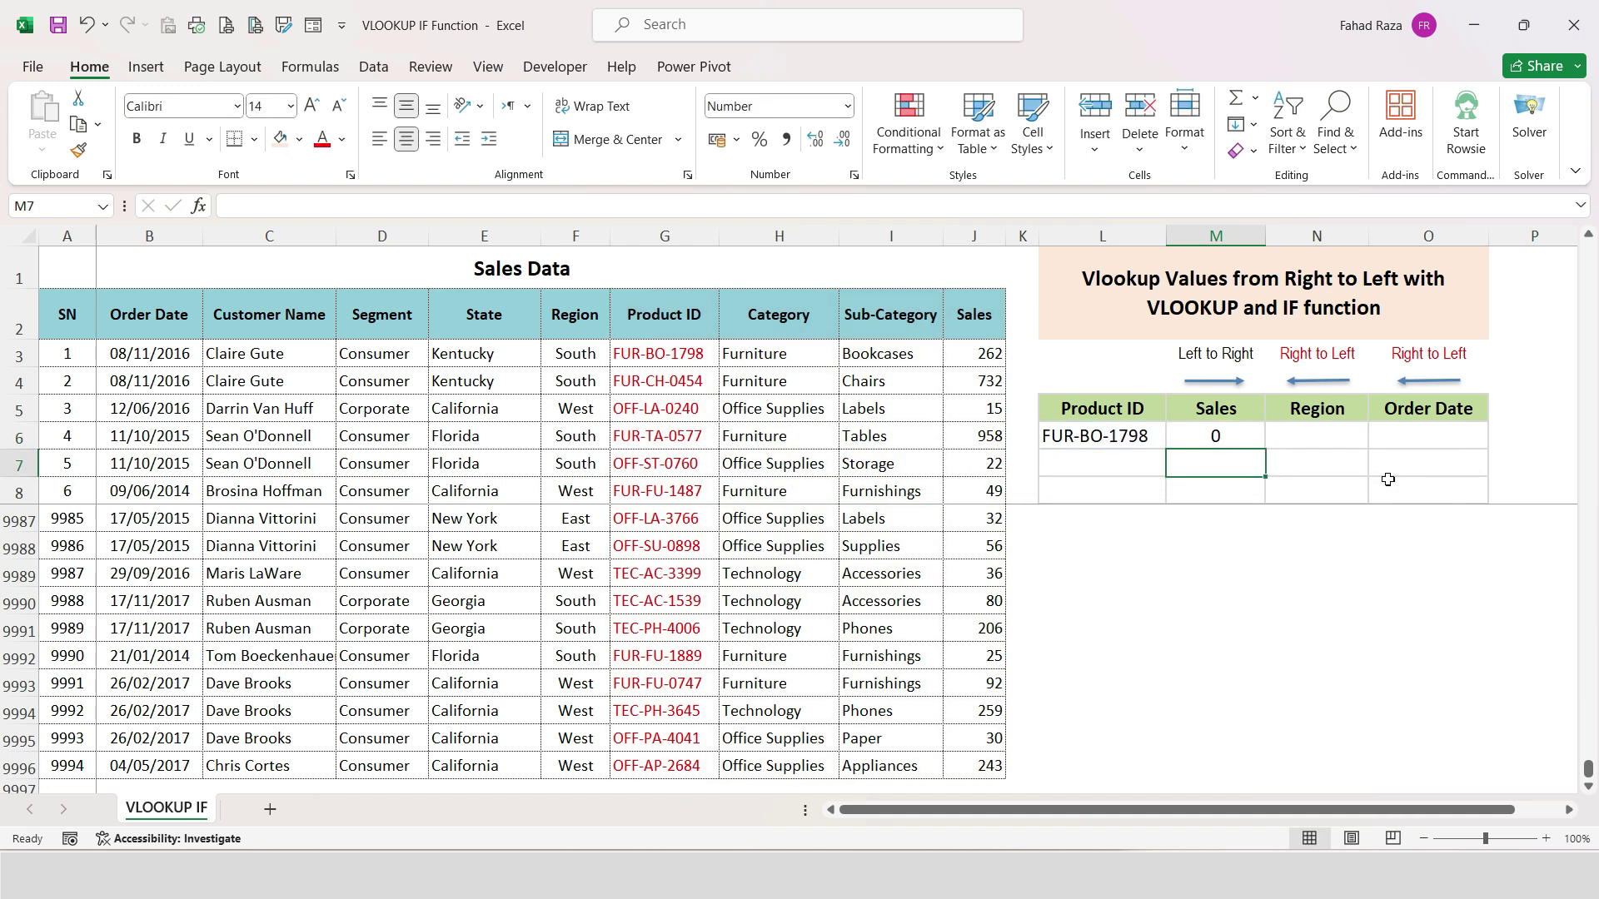
pyautogui.press('Up')
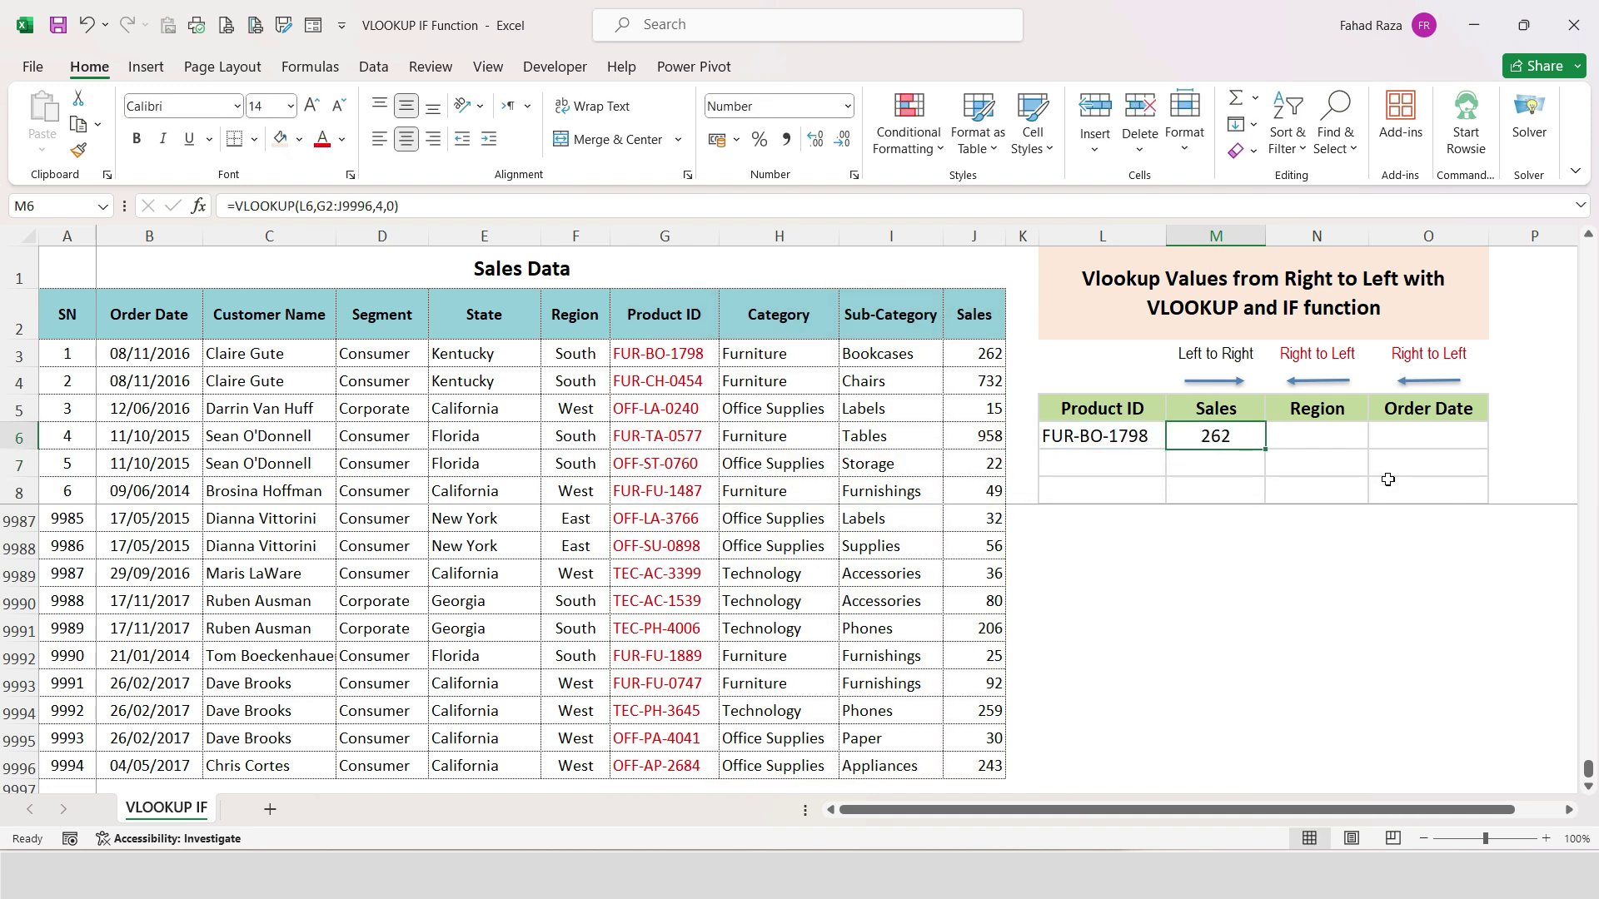
pyautogui.press('F2')
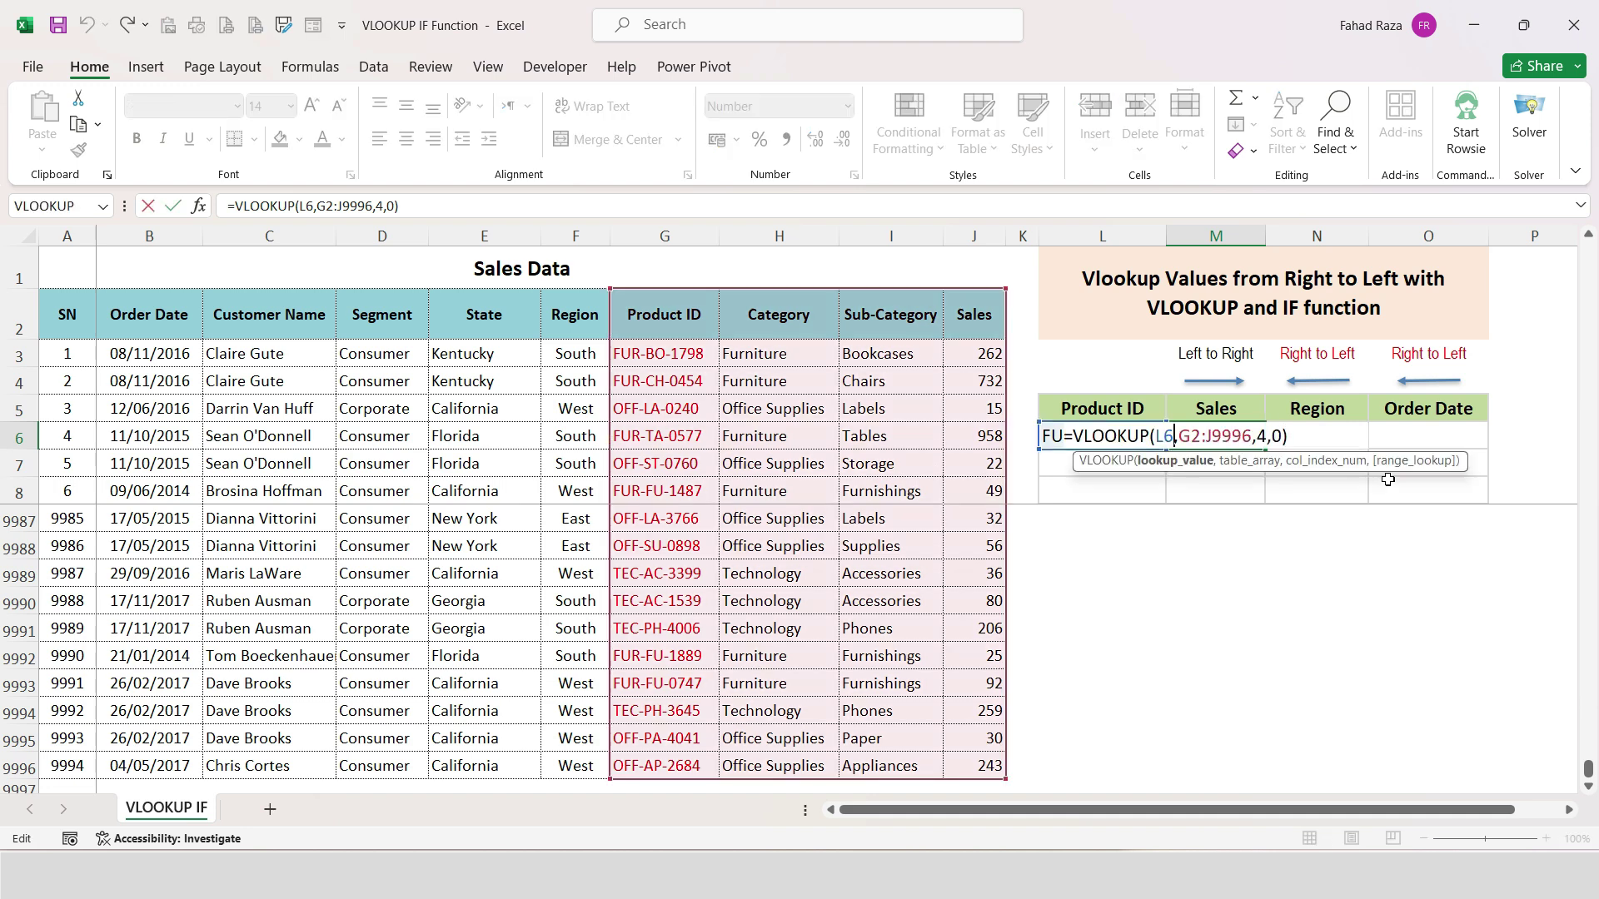
pyautogui.press('F4')
pyautogui.press('F4')
pyautogui.press('Return')
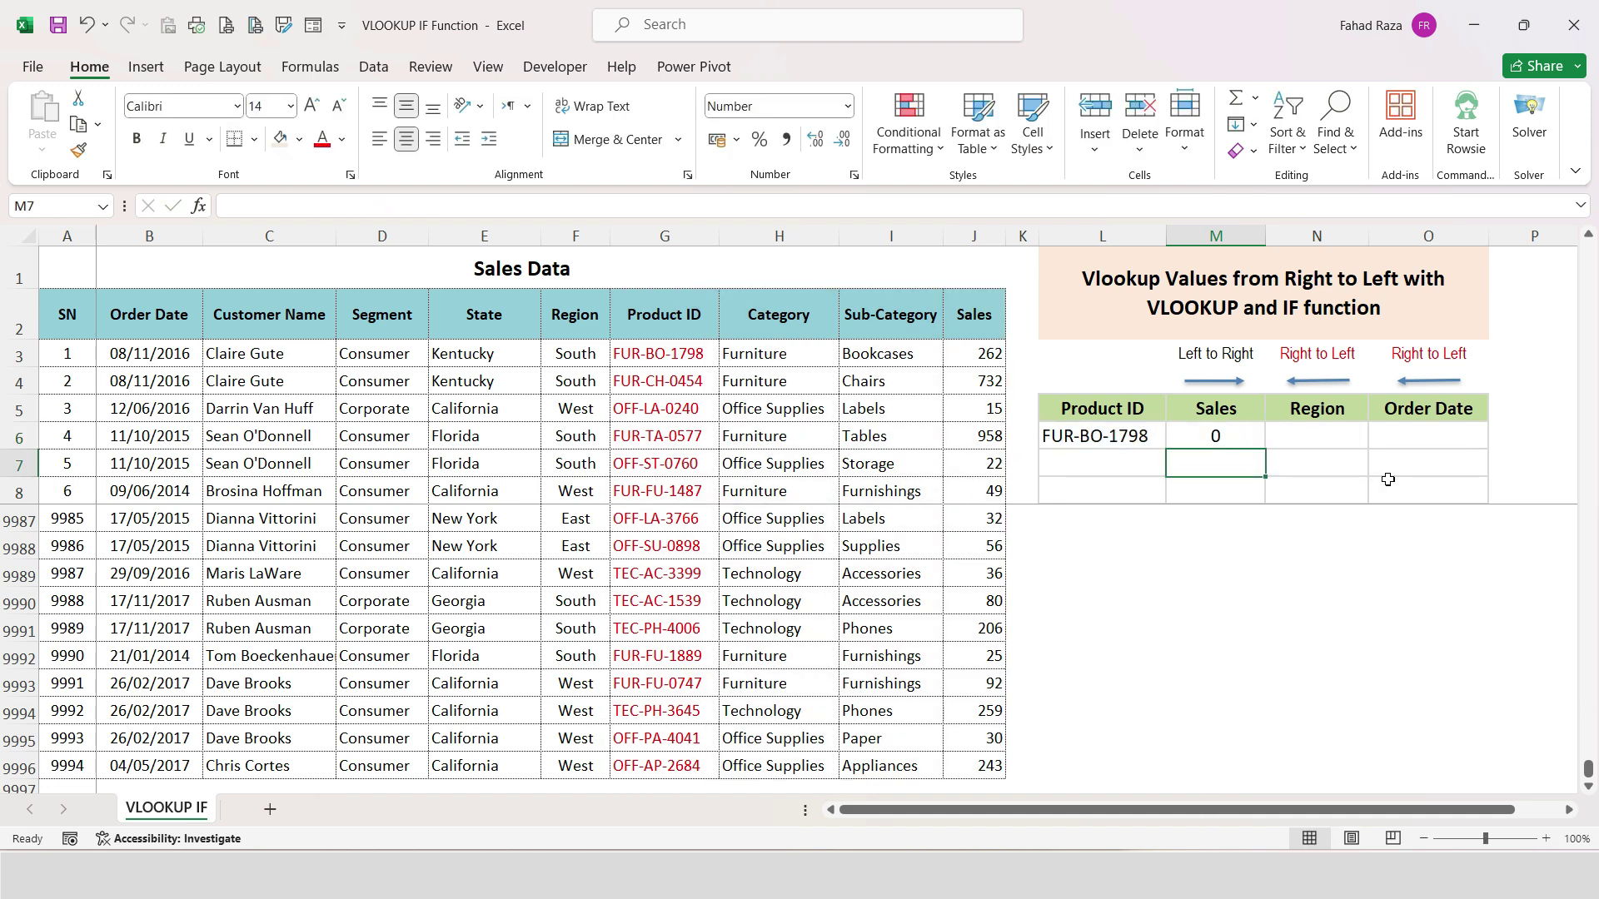
pyautogui.press('Up')
pyautogui.press('Right')
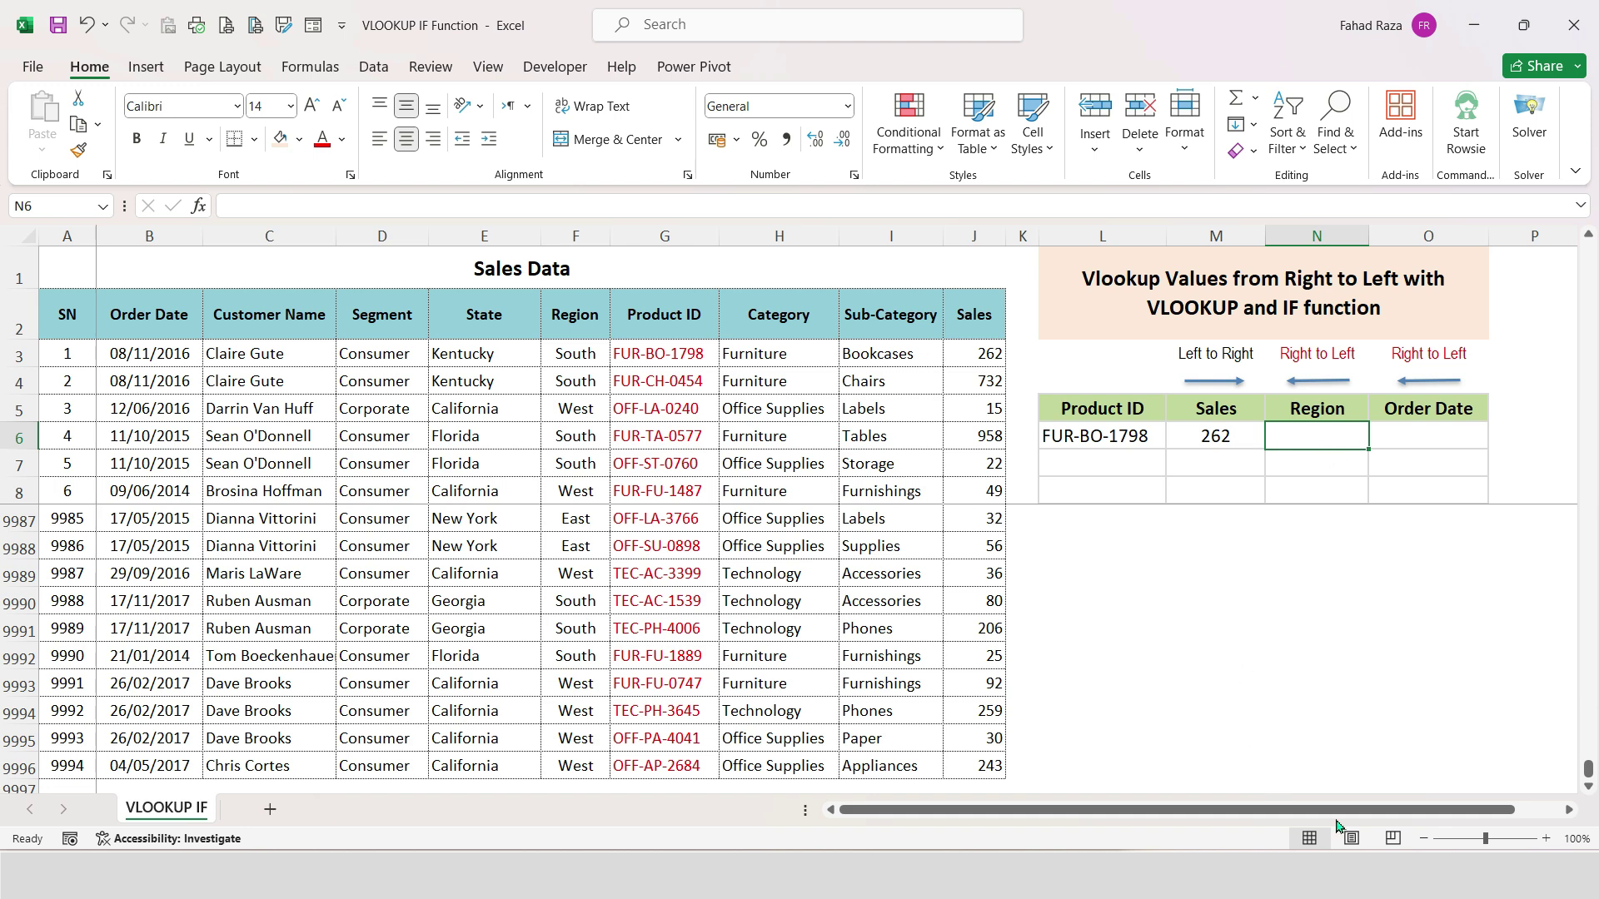
# - Start N6's Region formula as =VLOOKUP(L6,IF({1,0}, using L6 as the lookup value
pyautogui.hscroll(2, 1585, 817)
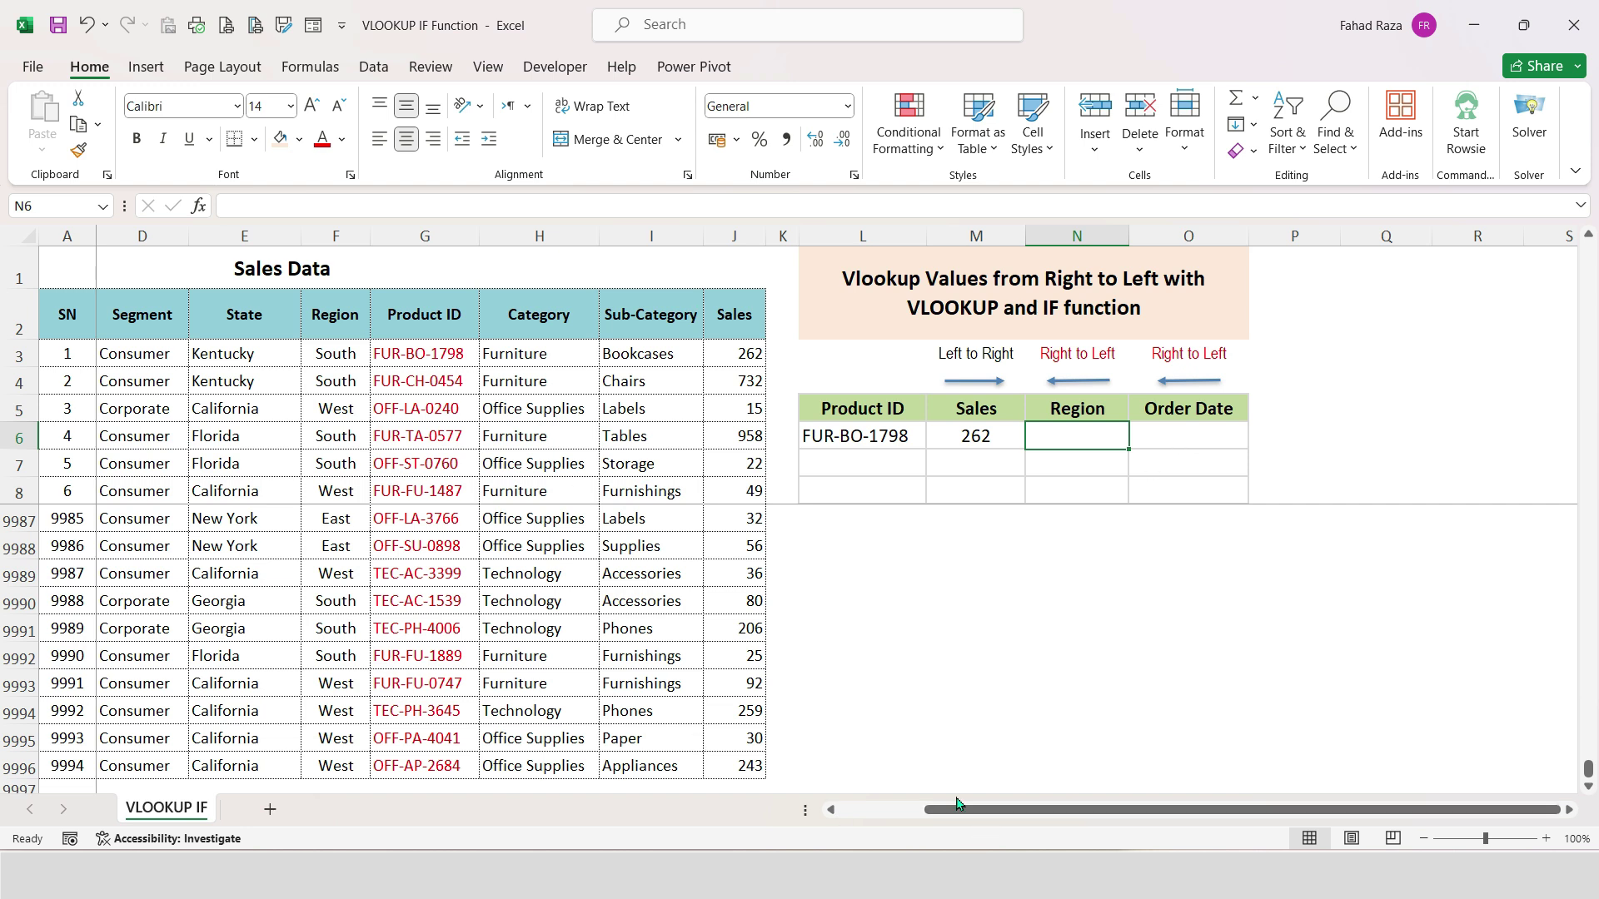
pyautogui.write('=')
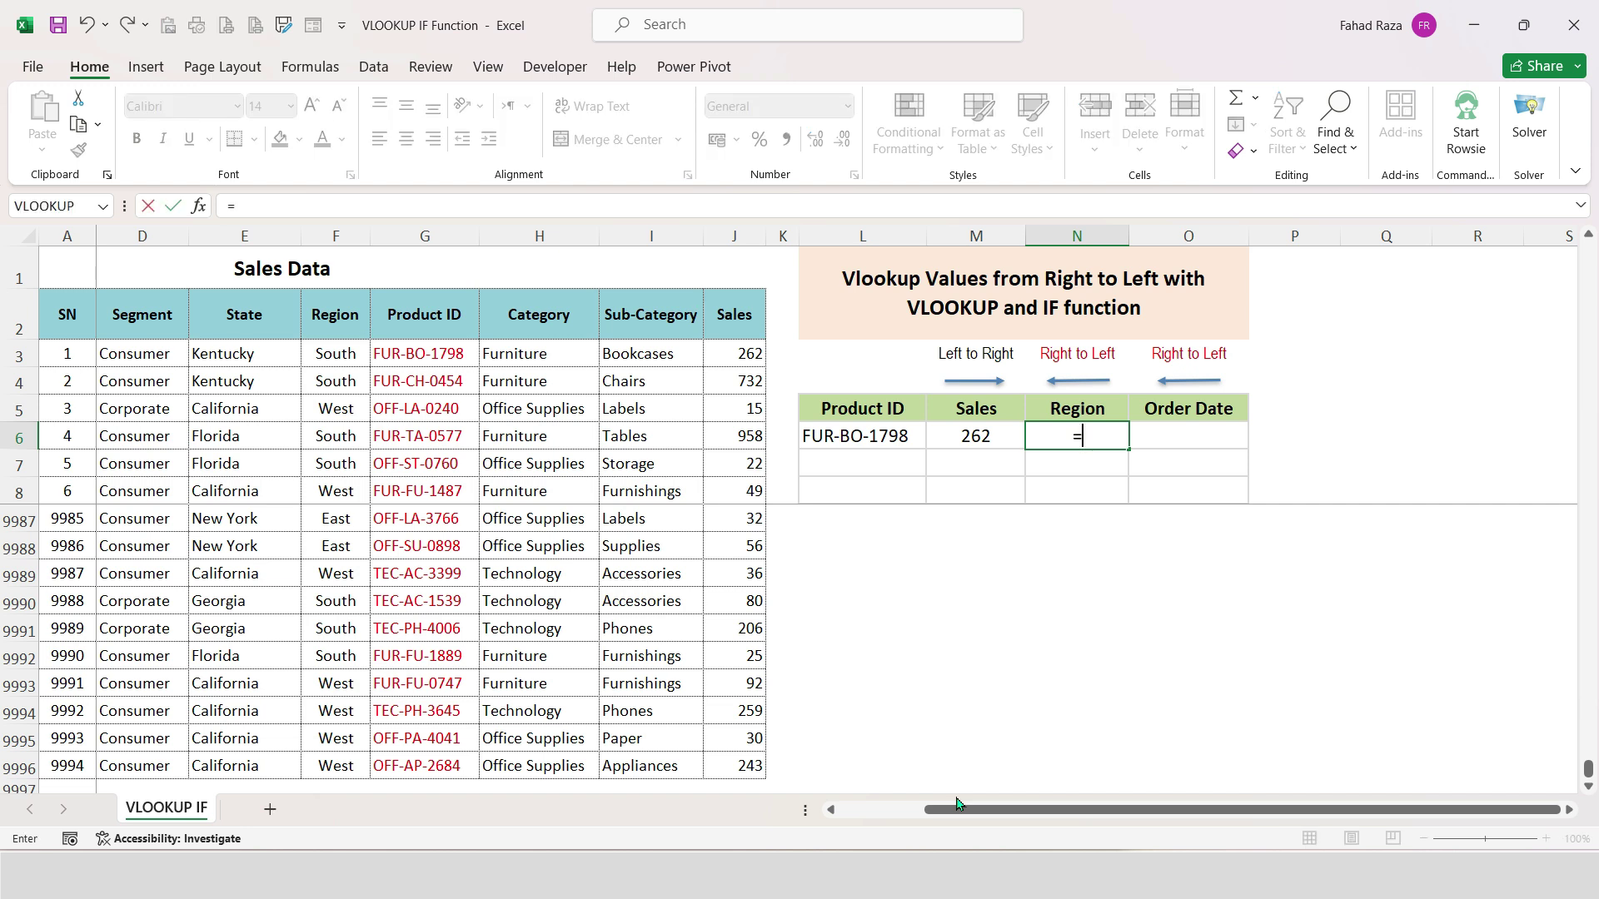
pyautogui.write('VLOOKUP')
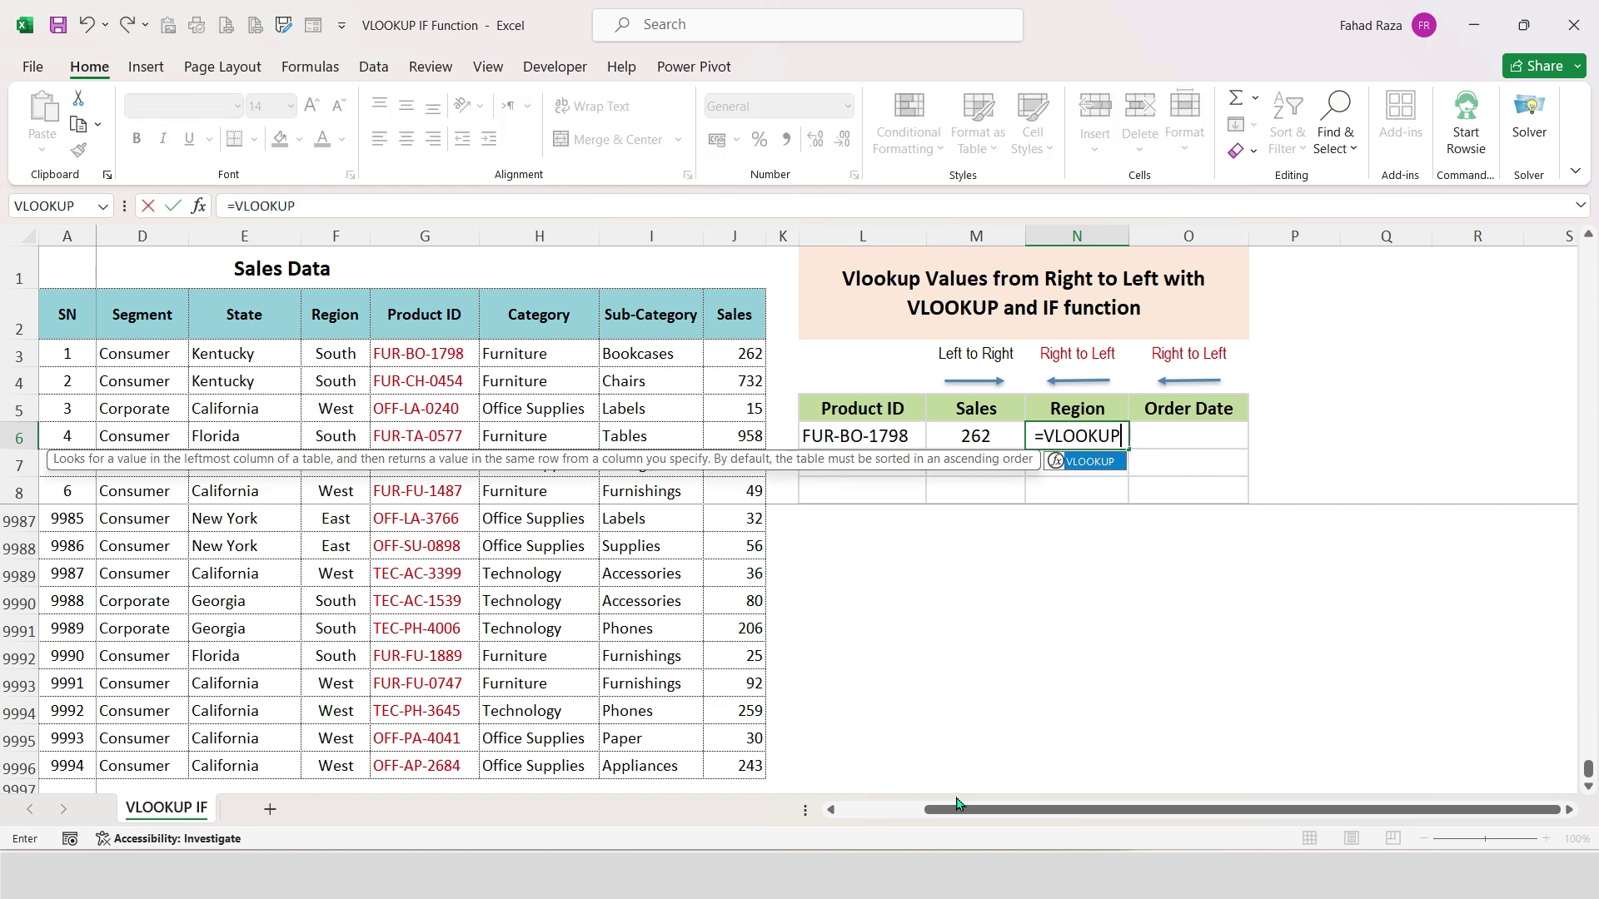
pyautogui.write('(')
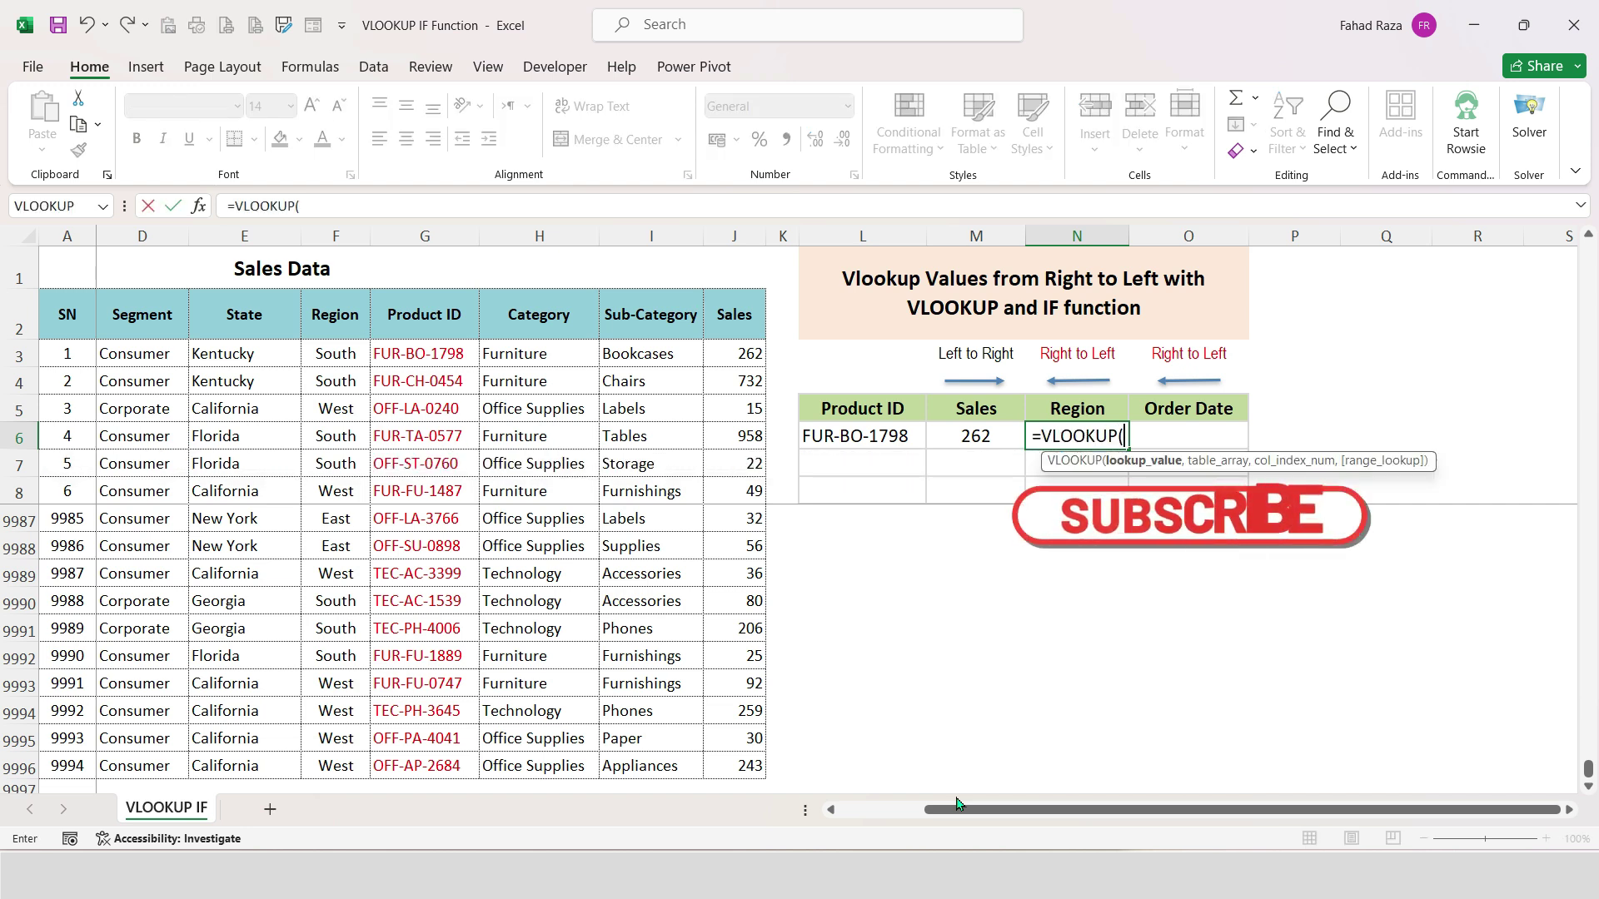
pyautogui.click(860, 441)
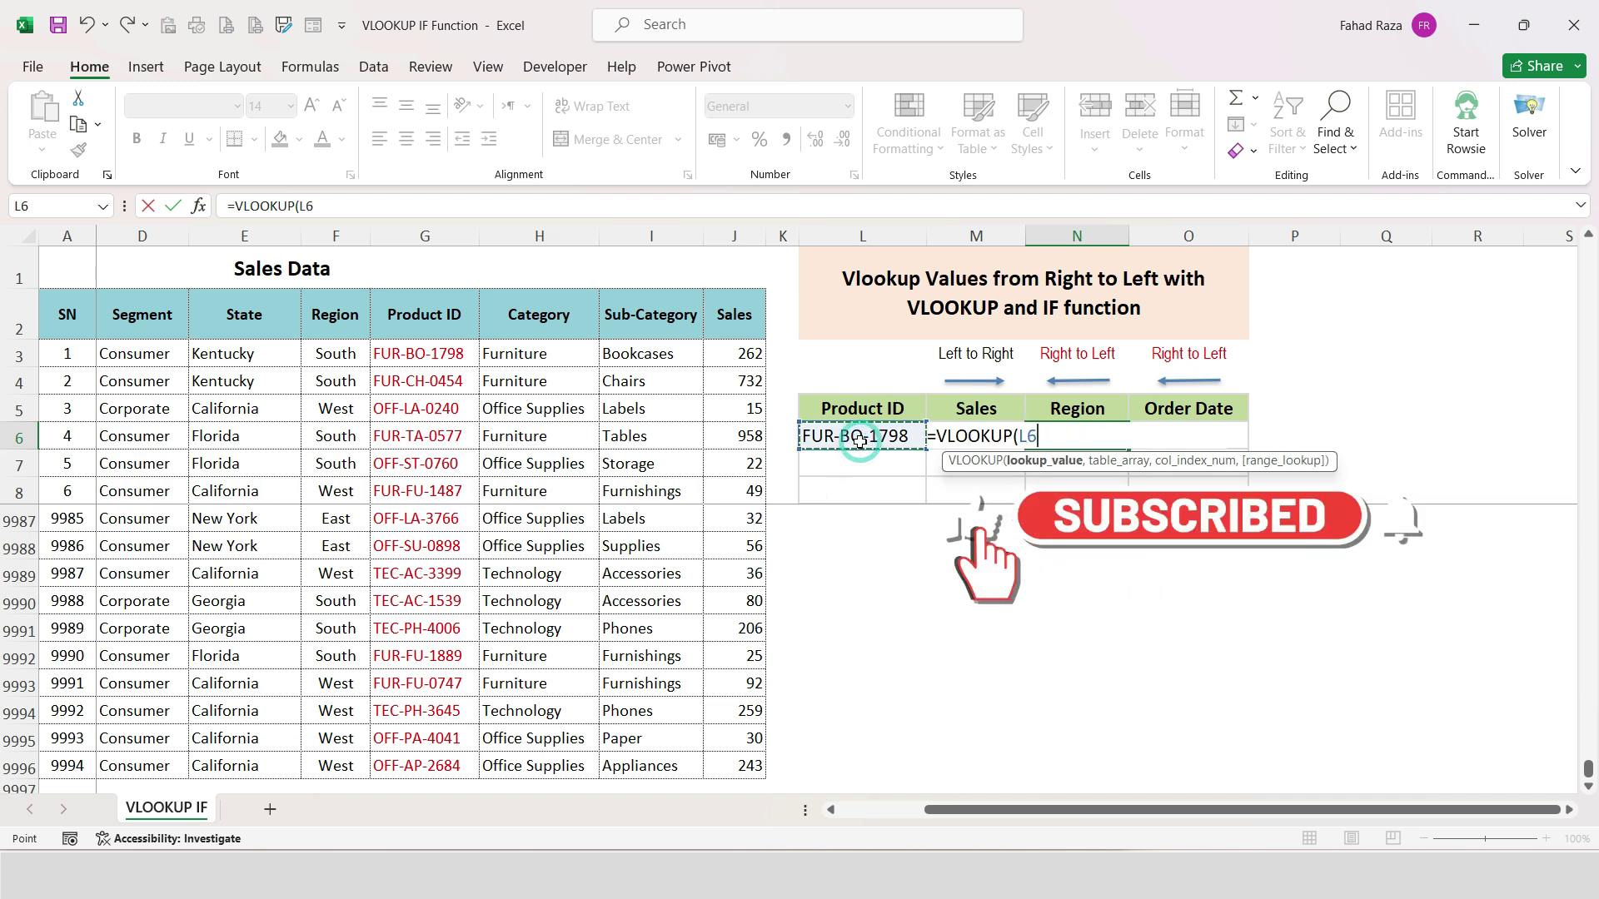
pyautogui.write(',')
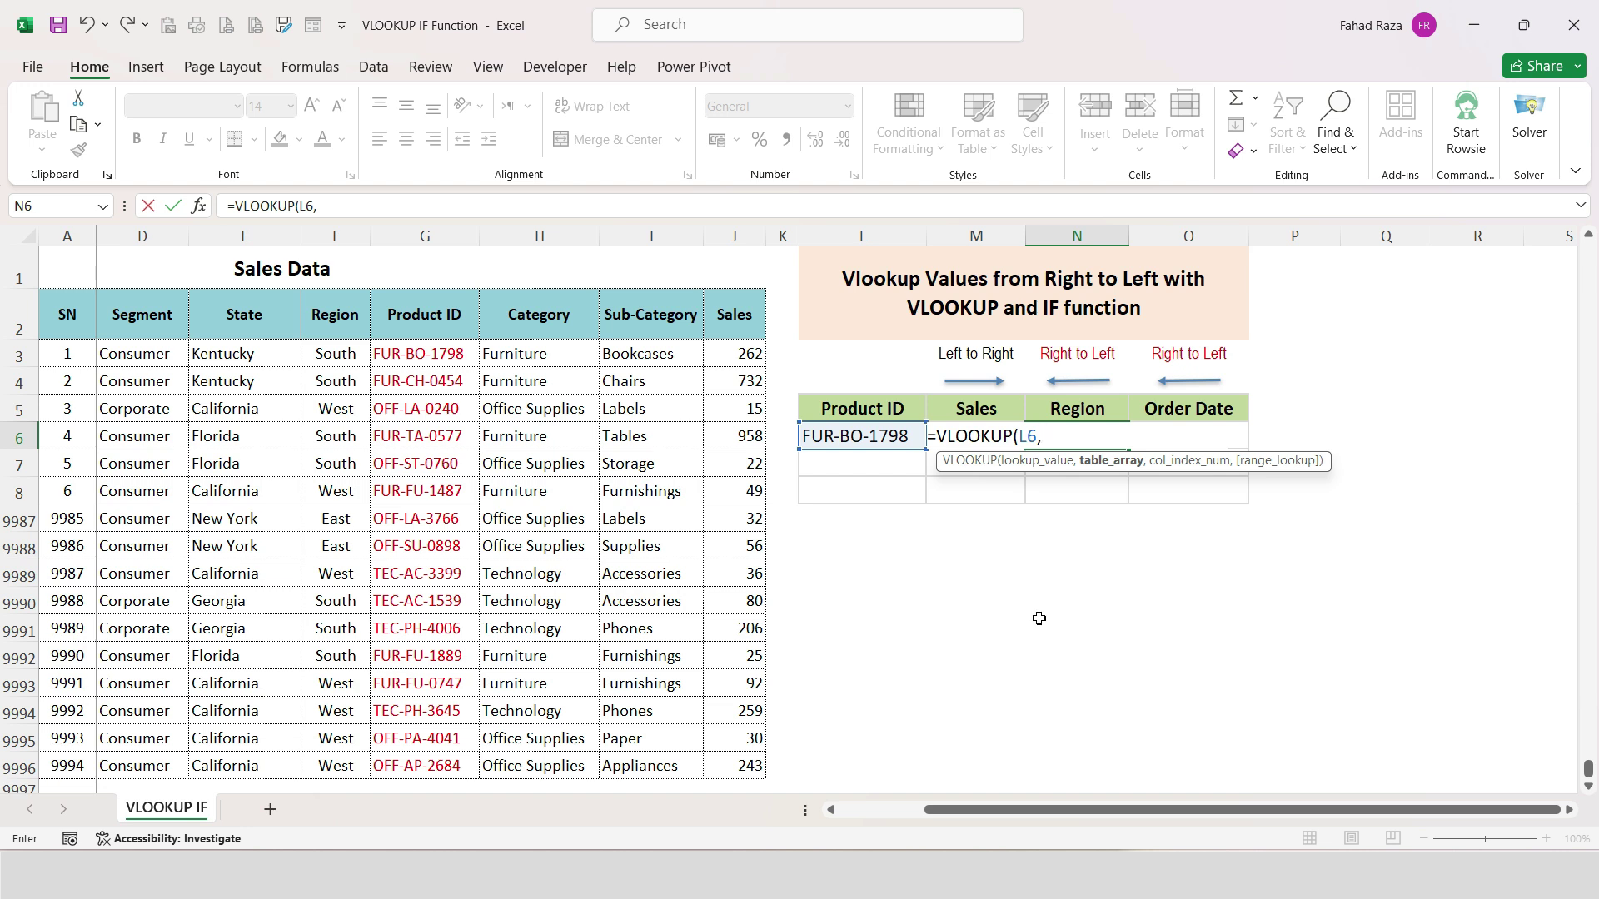
pyautogui.write('IF')
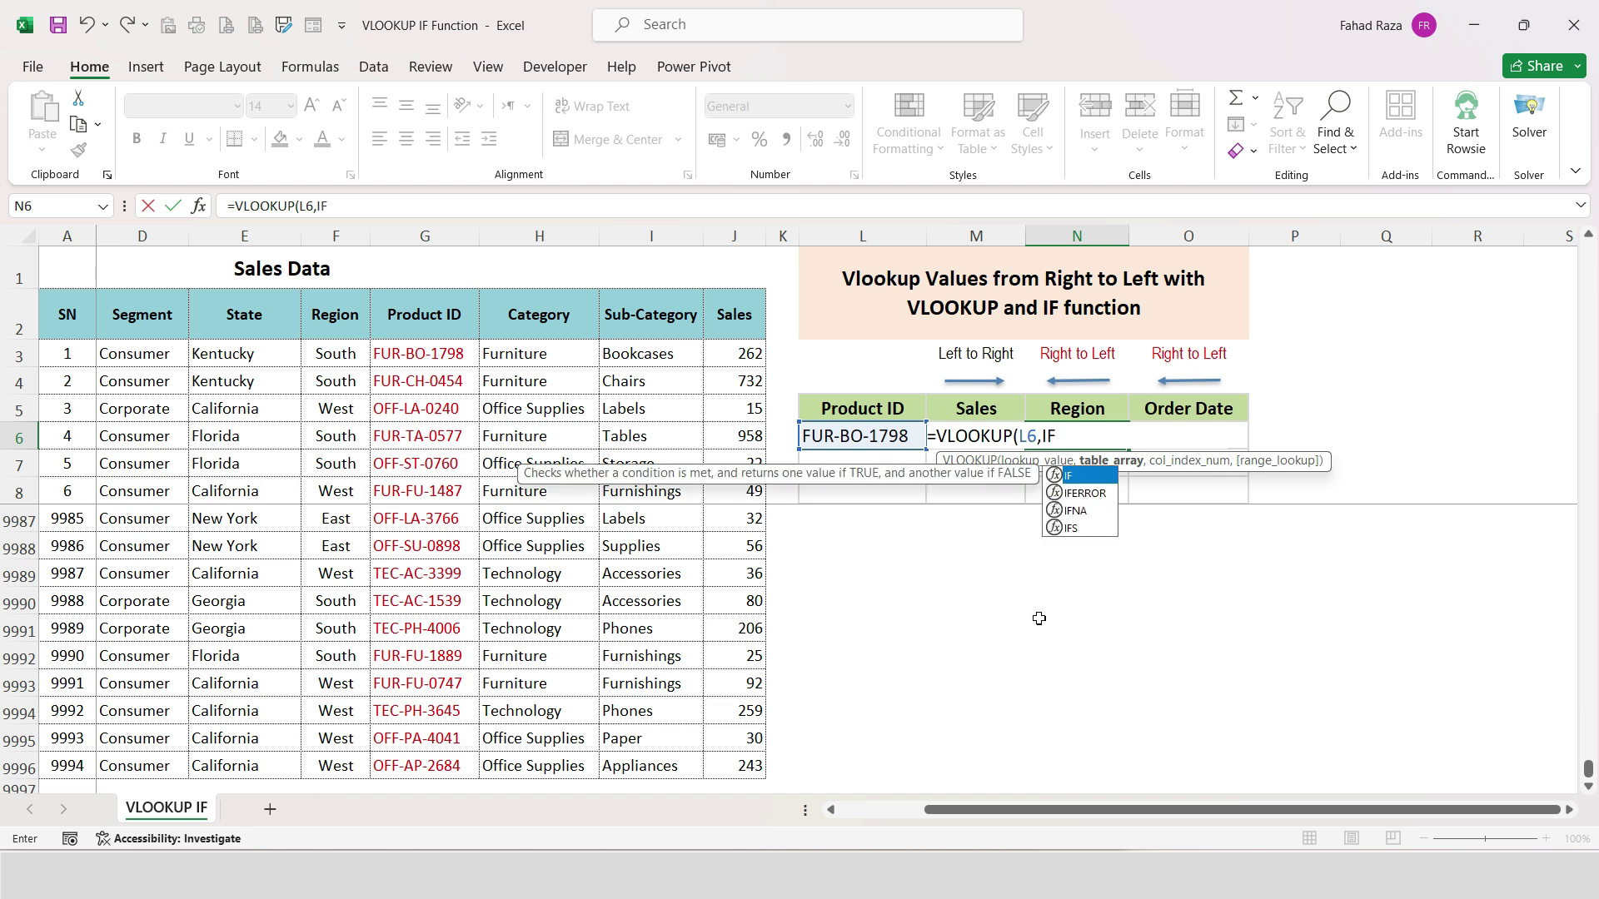
pyautogui.write('(')
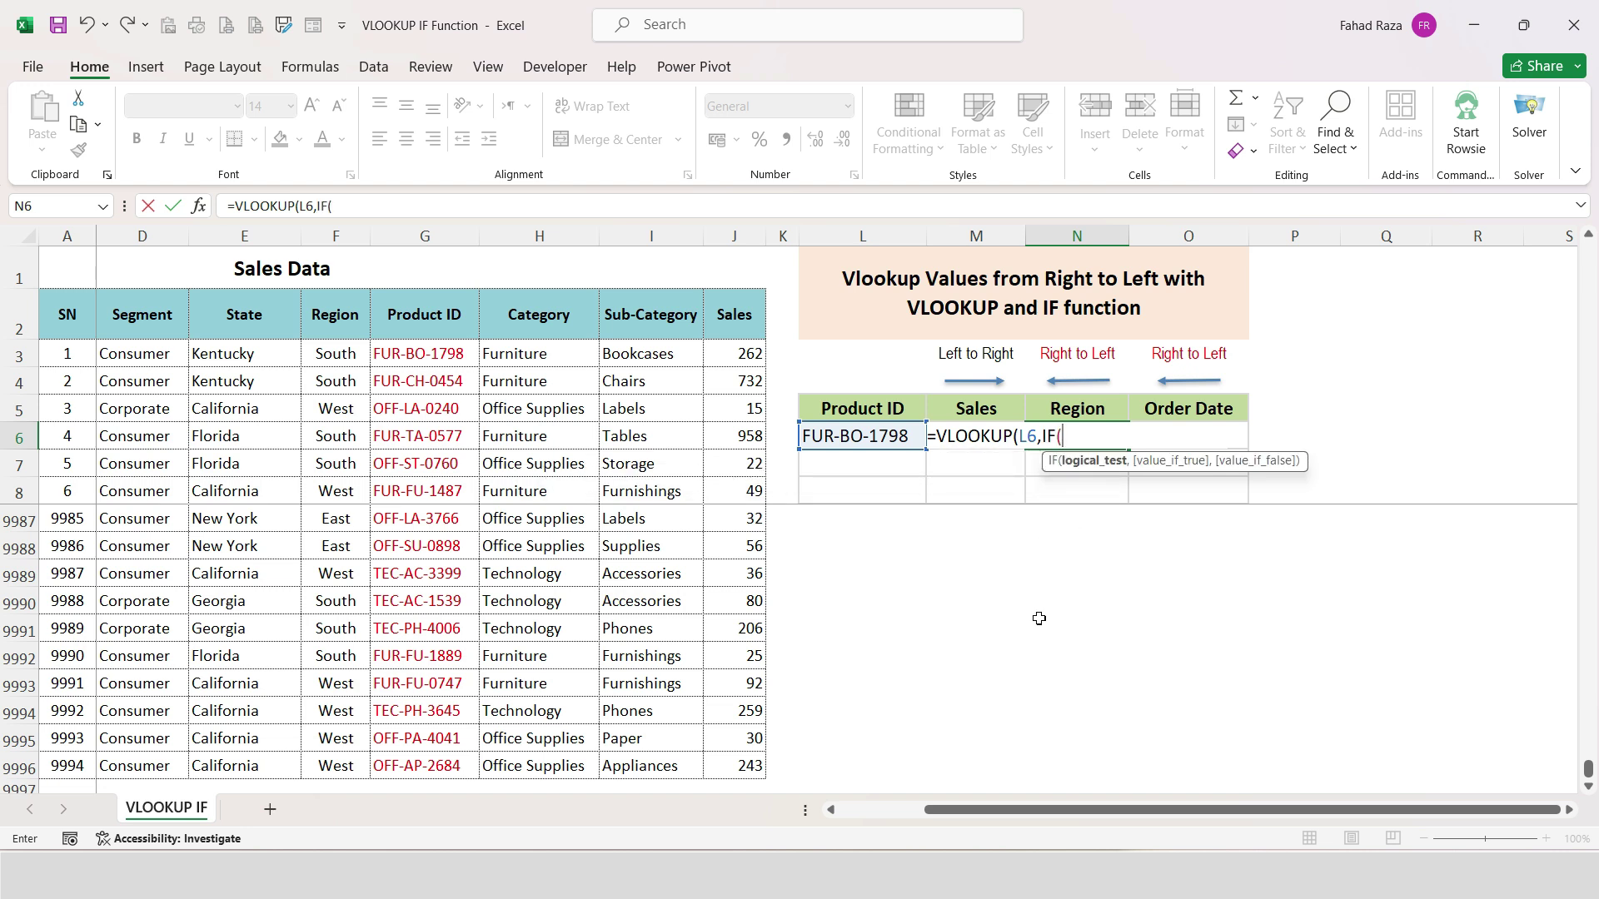
pyautogui.write('{1,0}')
pyautogui.write(',')
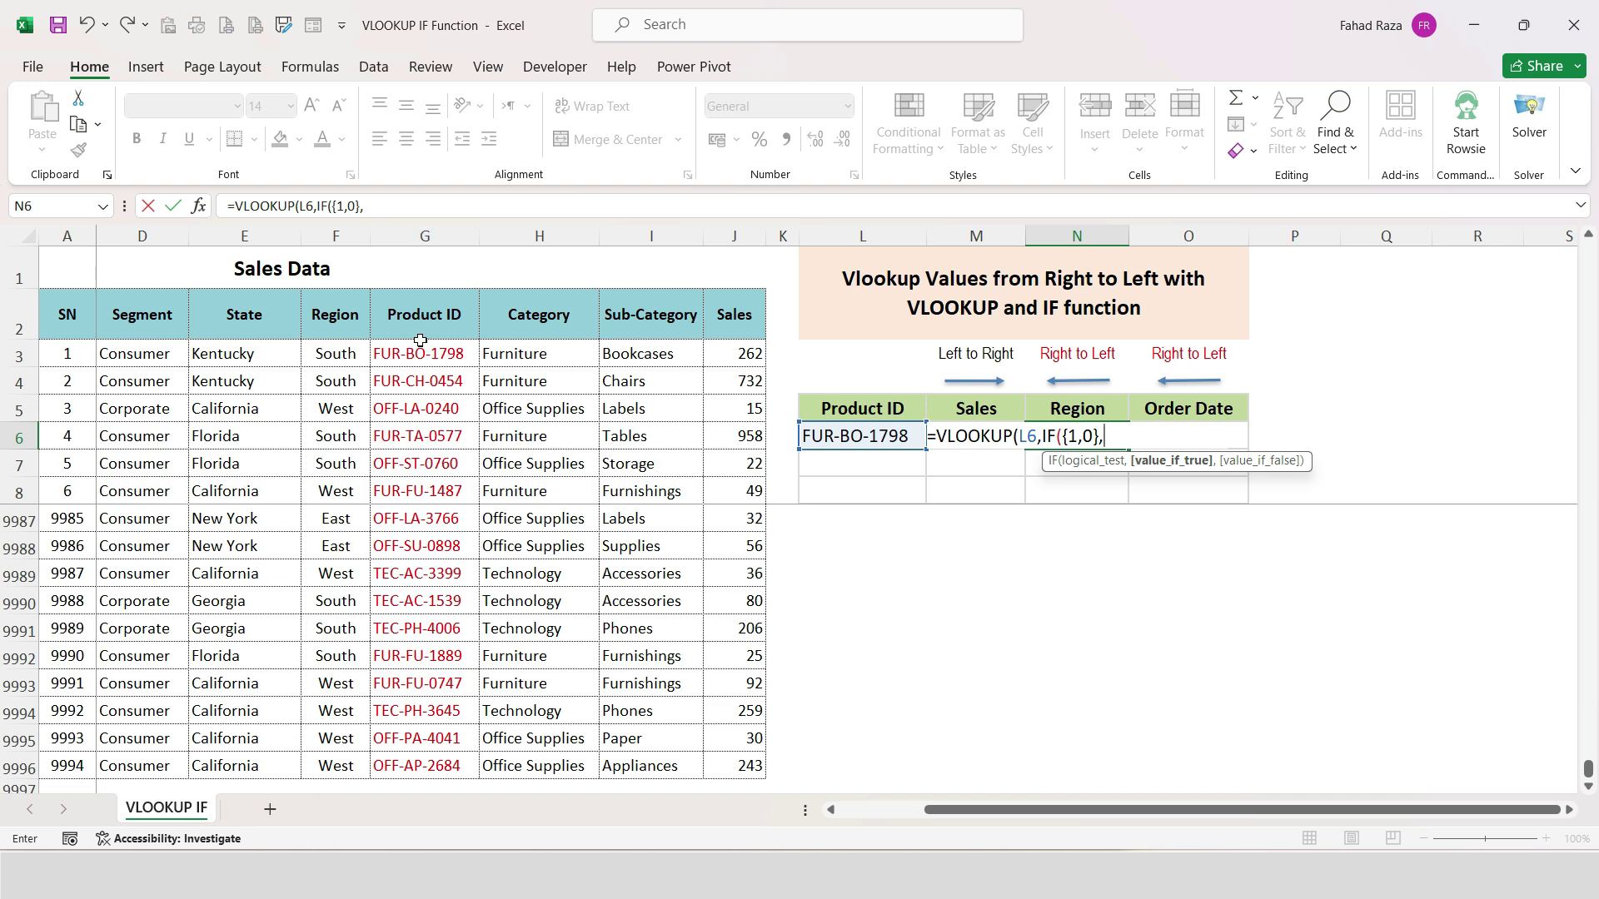
# - Pair G2:G9996 with F2:F9996 in the IF array and finish with ,2,0)
pyautogui.click(400, 305)
pyautogui.hotkey('ctrl', 'shift', 'Down')
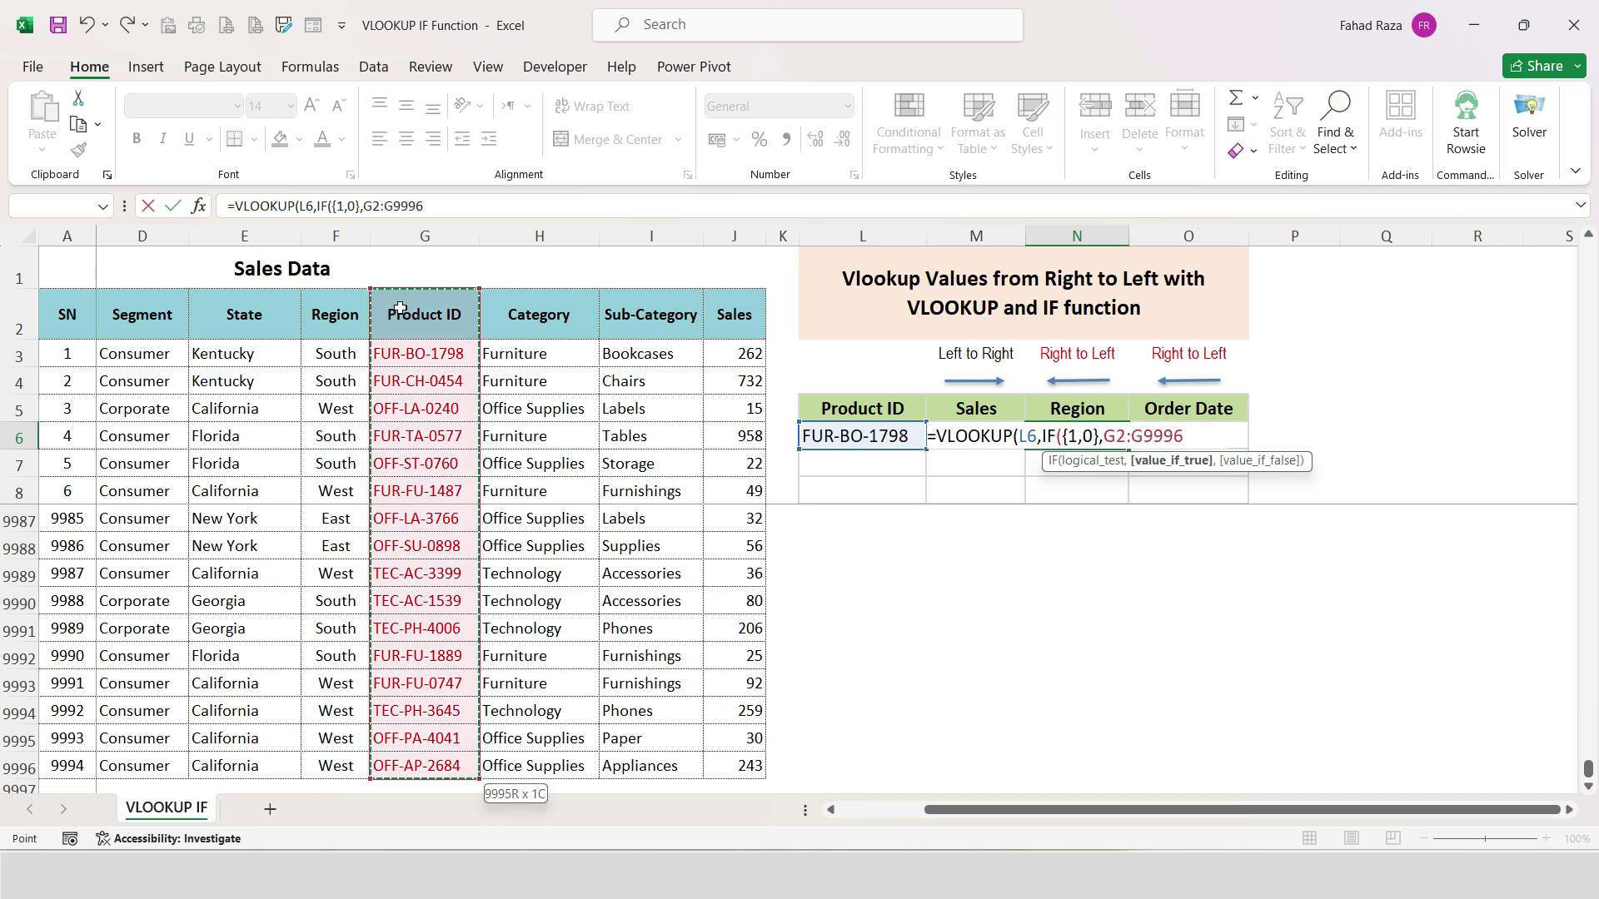
pyautogui.write(',')
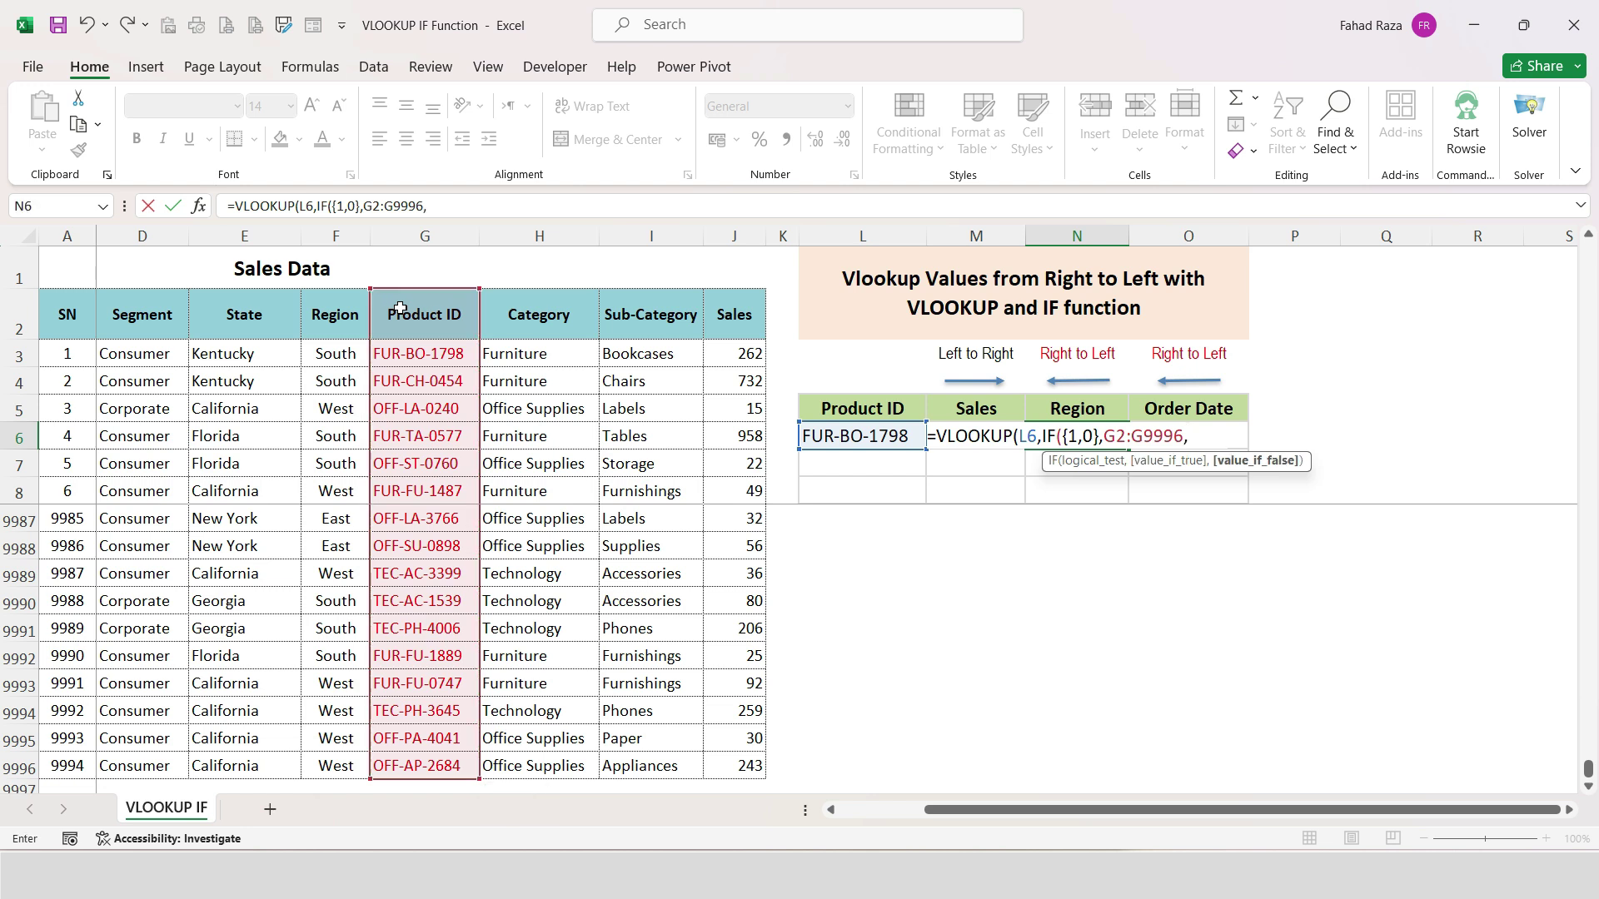
pyautogui.click(340, 330)
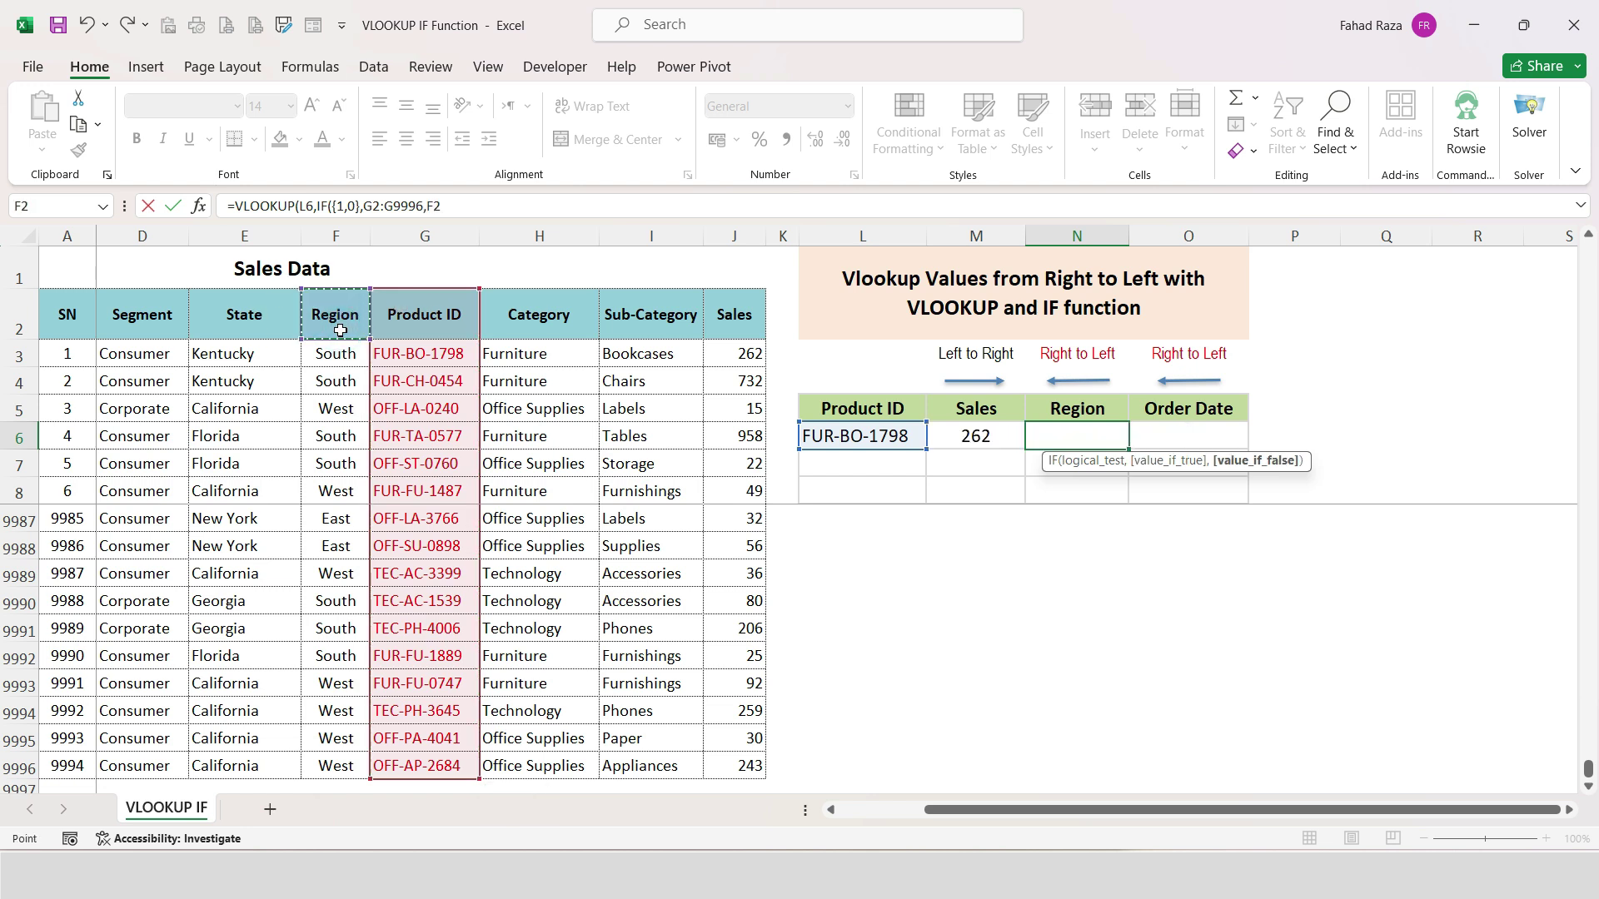
pyautogui.hotkey('ctrl', 'shift', 'Down')
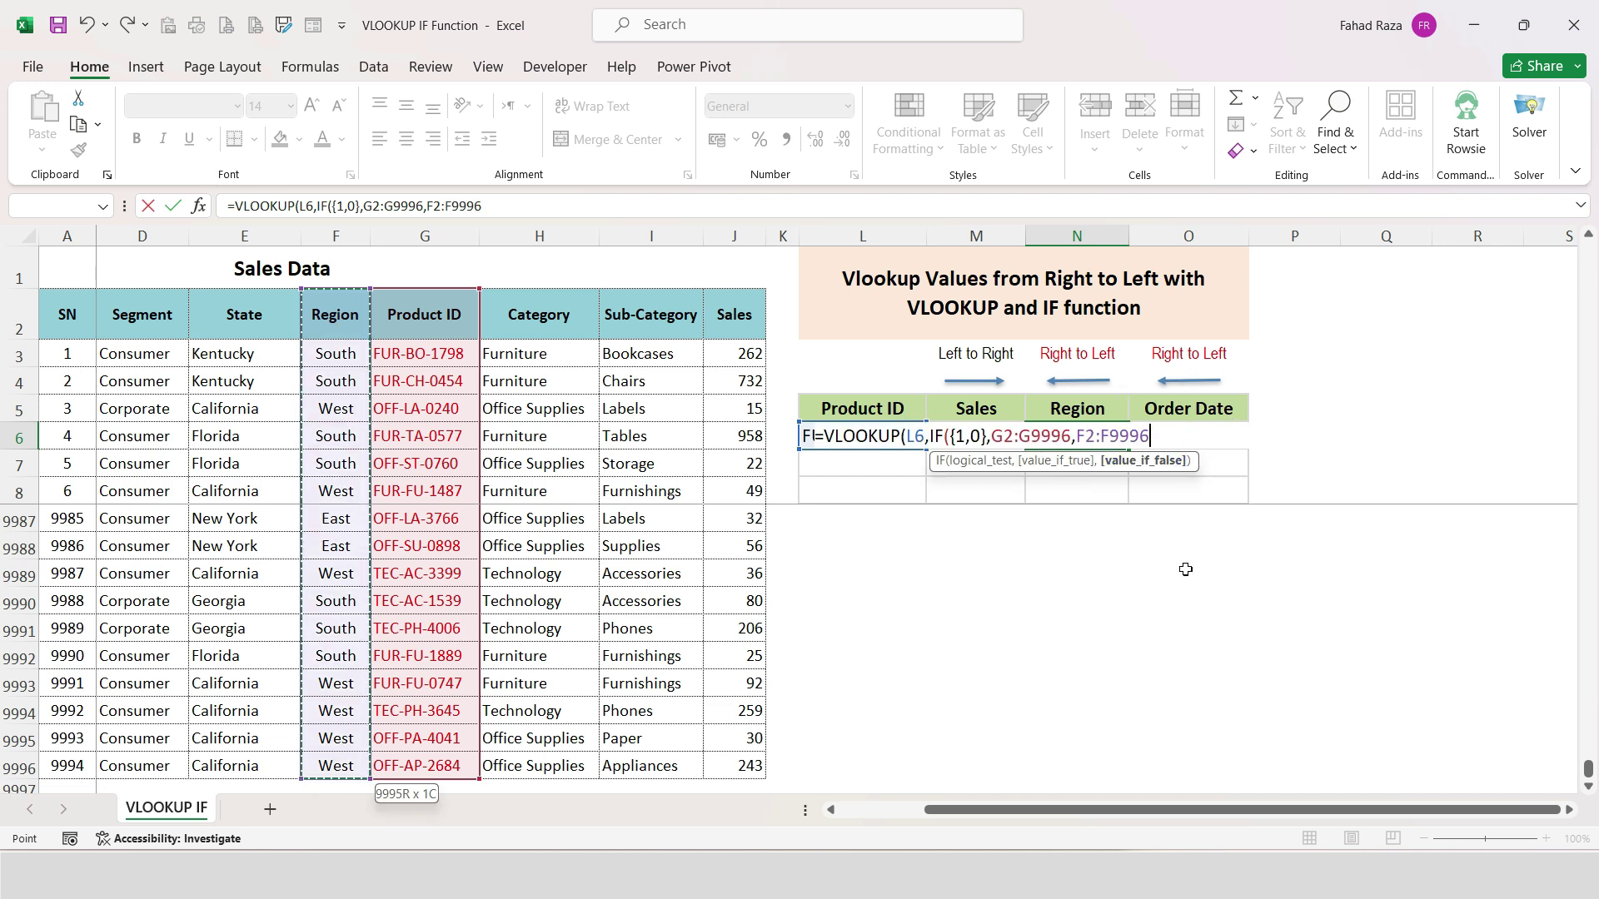
pyautogui.write(',')
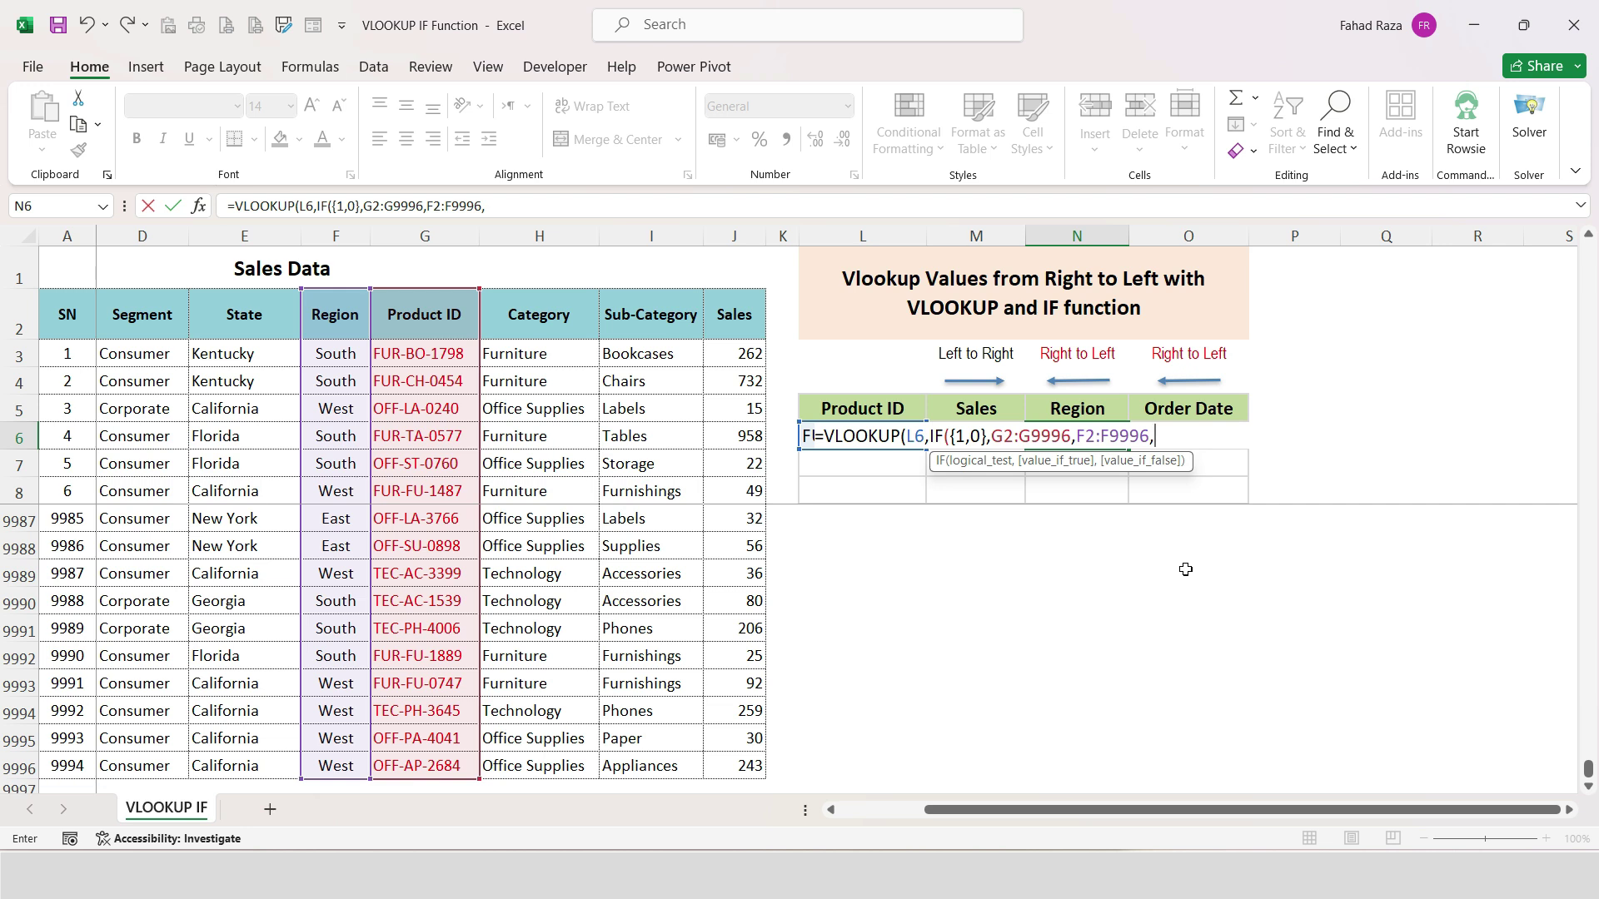
pyautogui.press('BackSpace')
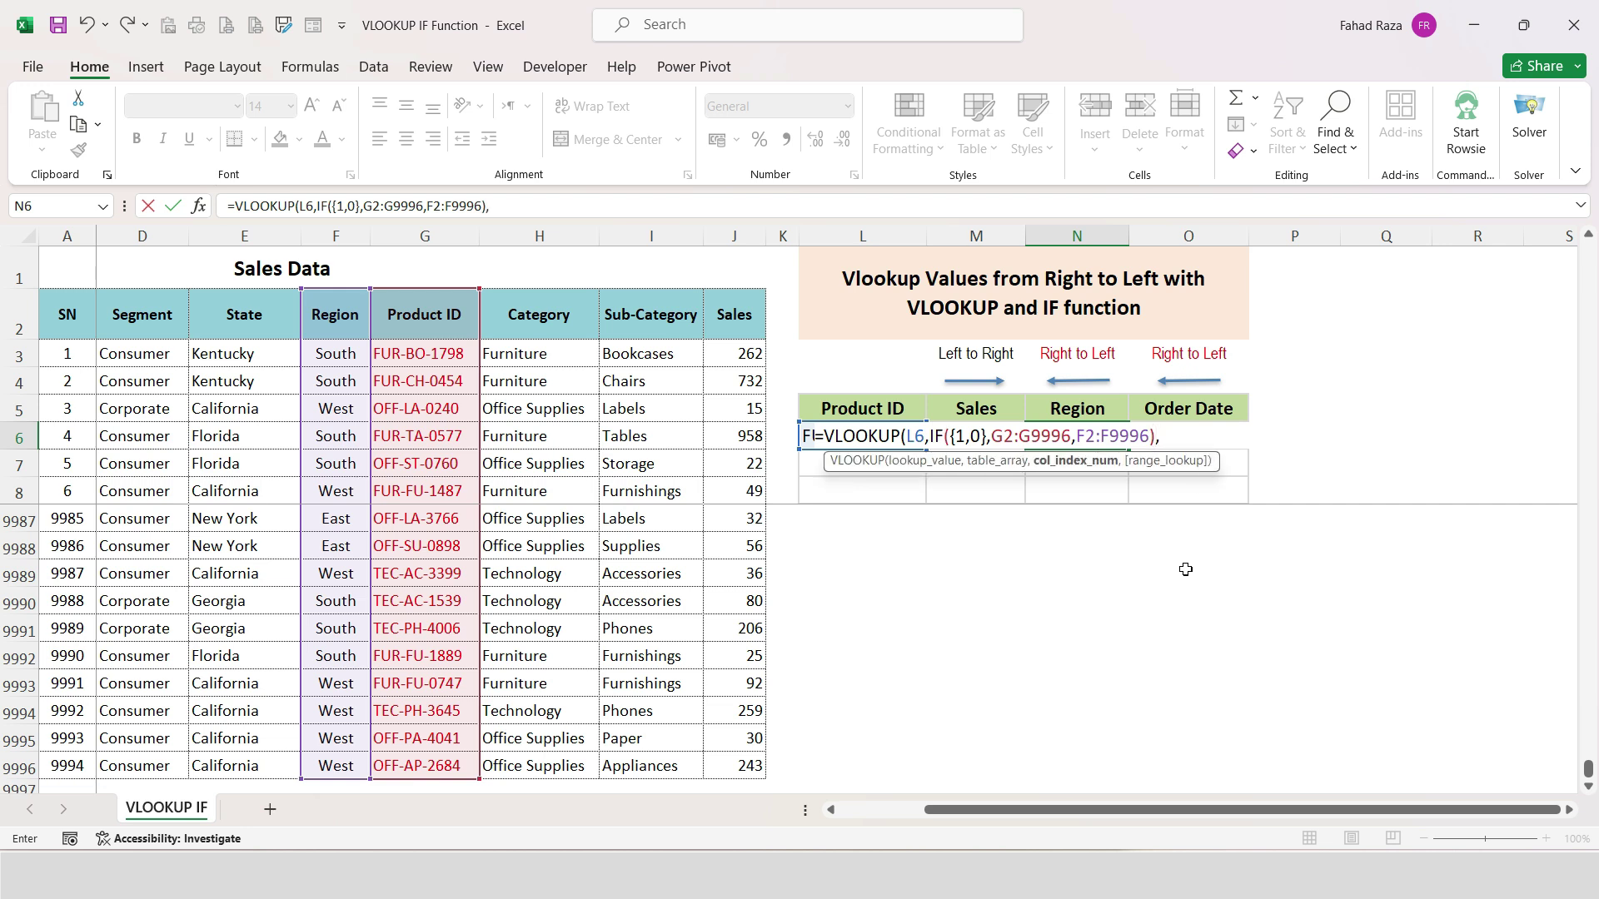
pyautogui.write('2,0')
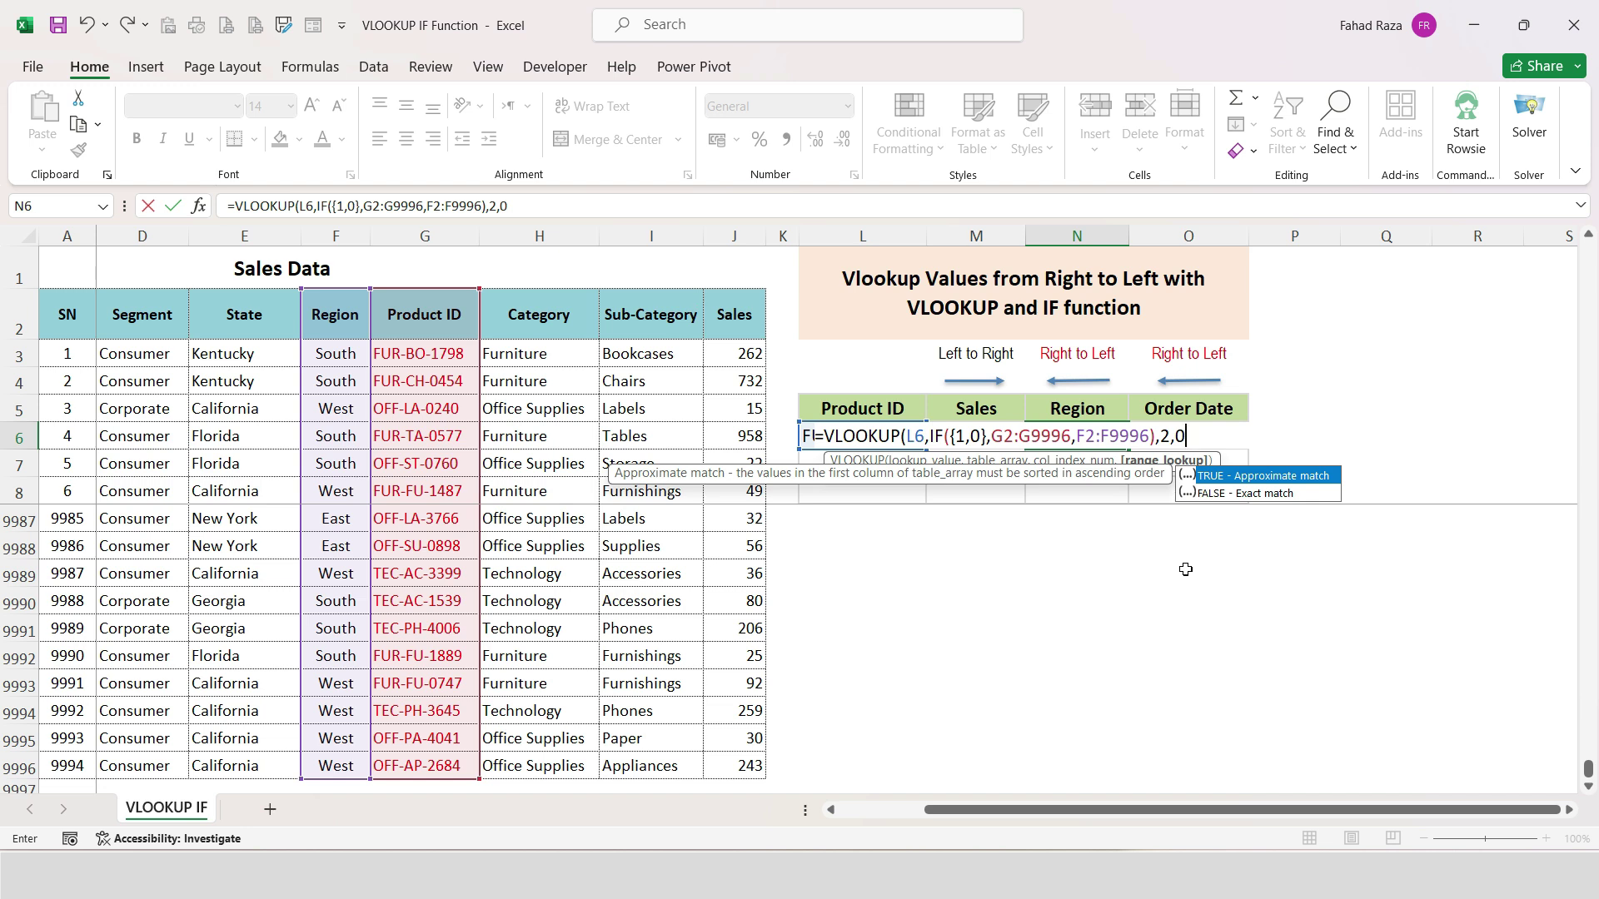
pyautogui.write(')')
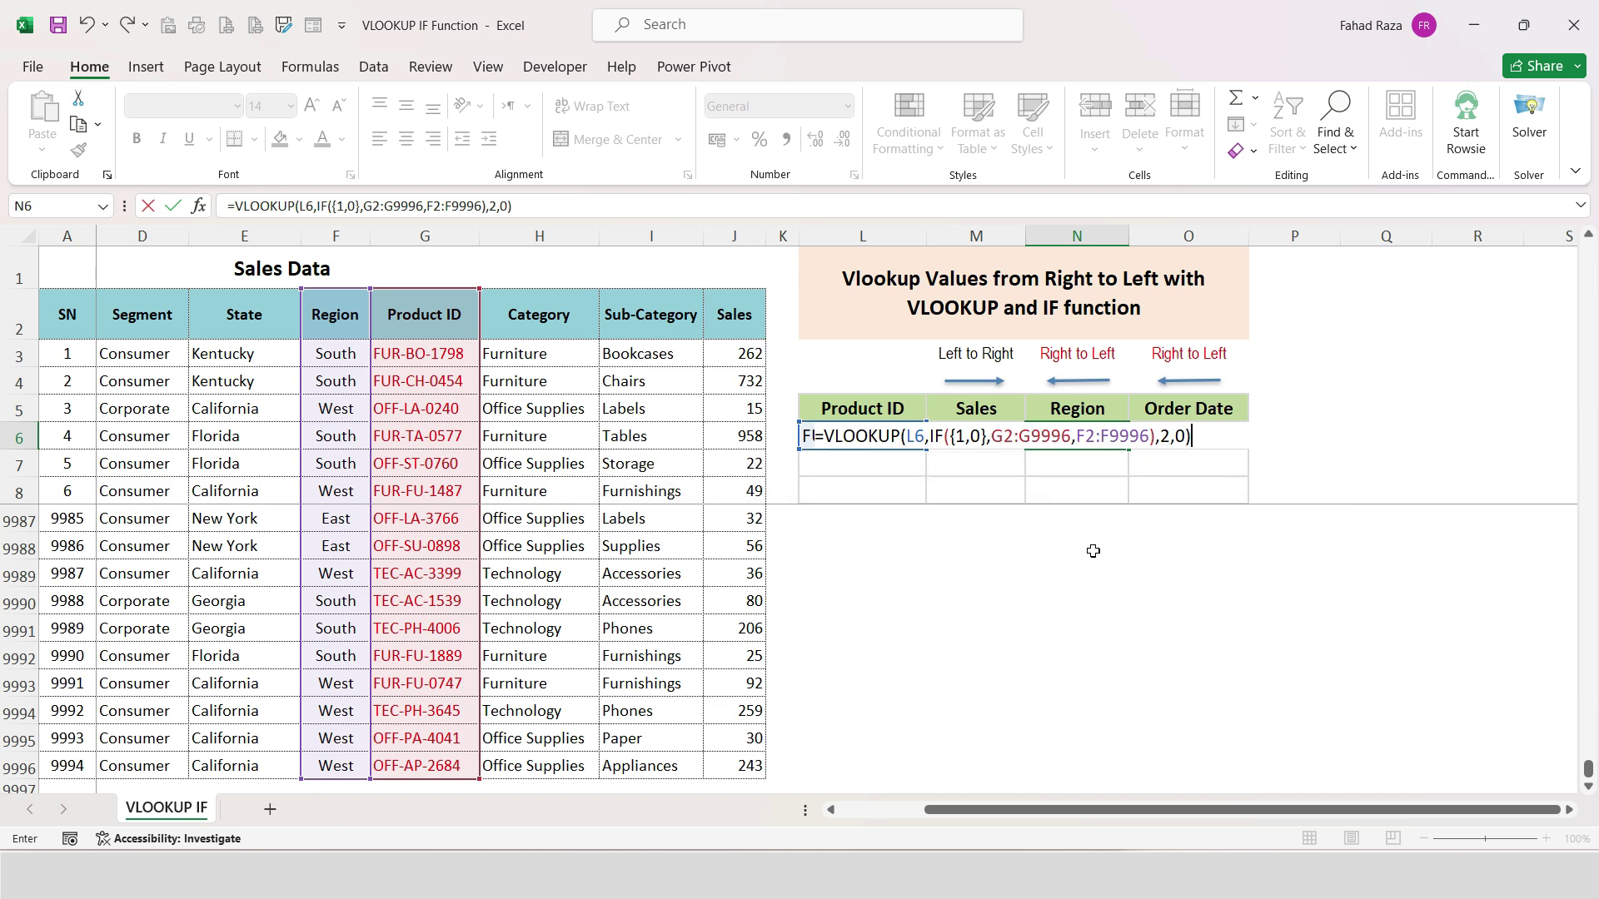
# - Wrap N6's formula in IFERROR with a "" fallback so the Region shows South
pyautogui.click(825, 433)
pyautogui.write('IF')
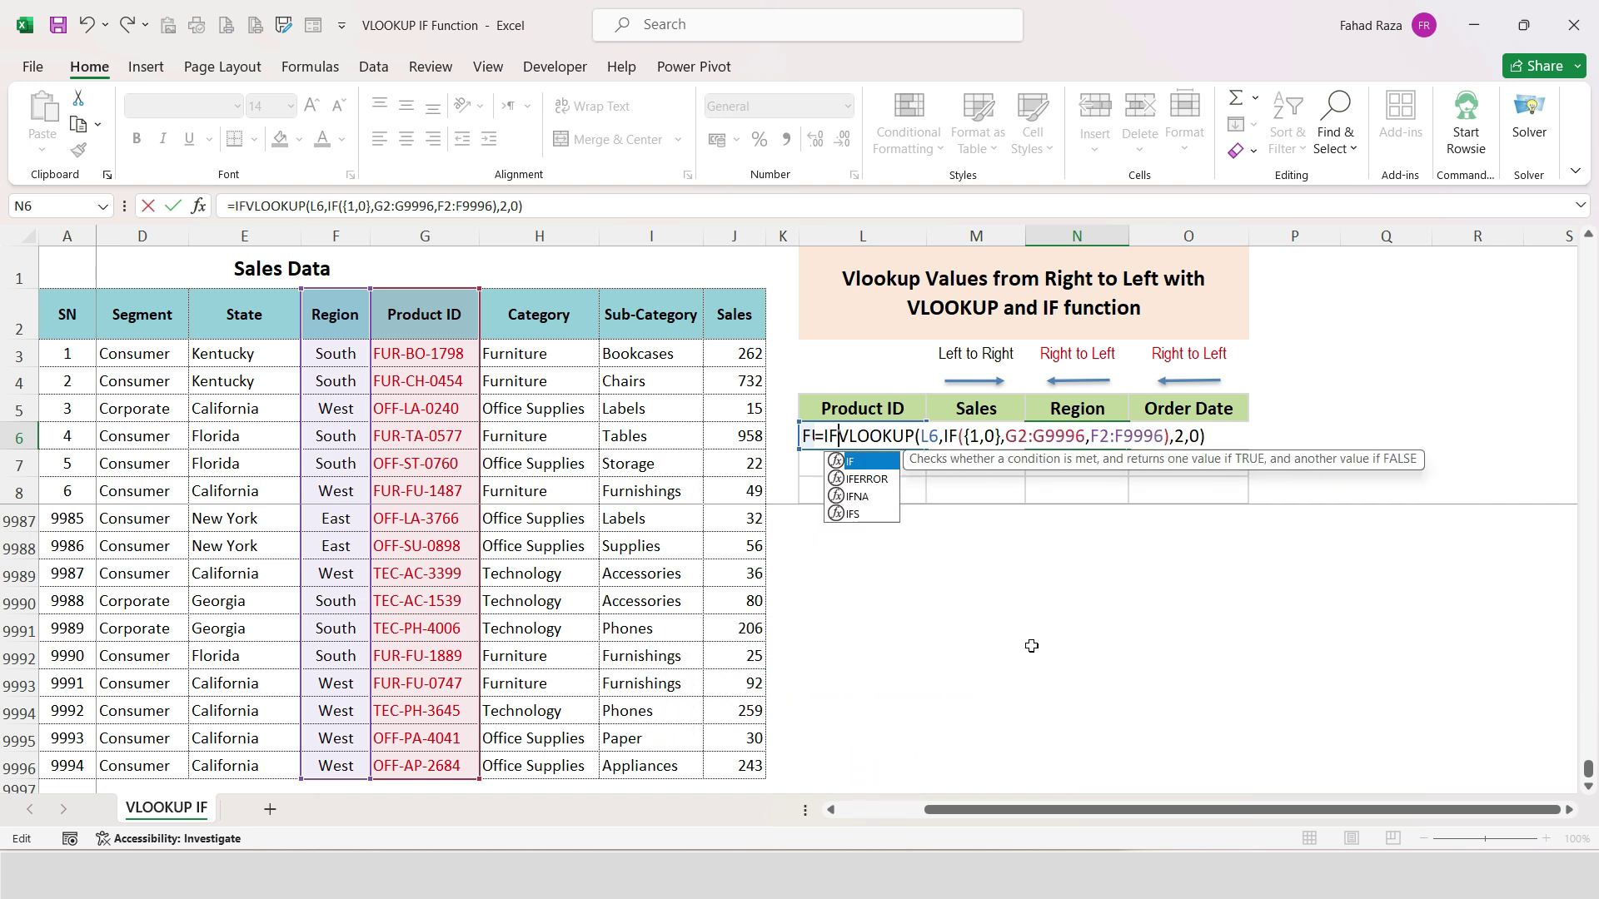
pyautogui.write('ERROR')
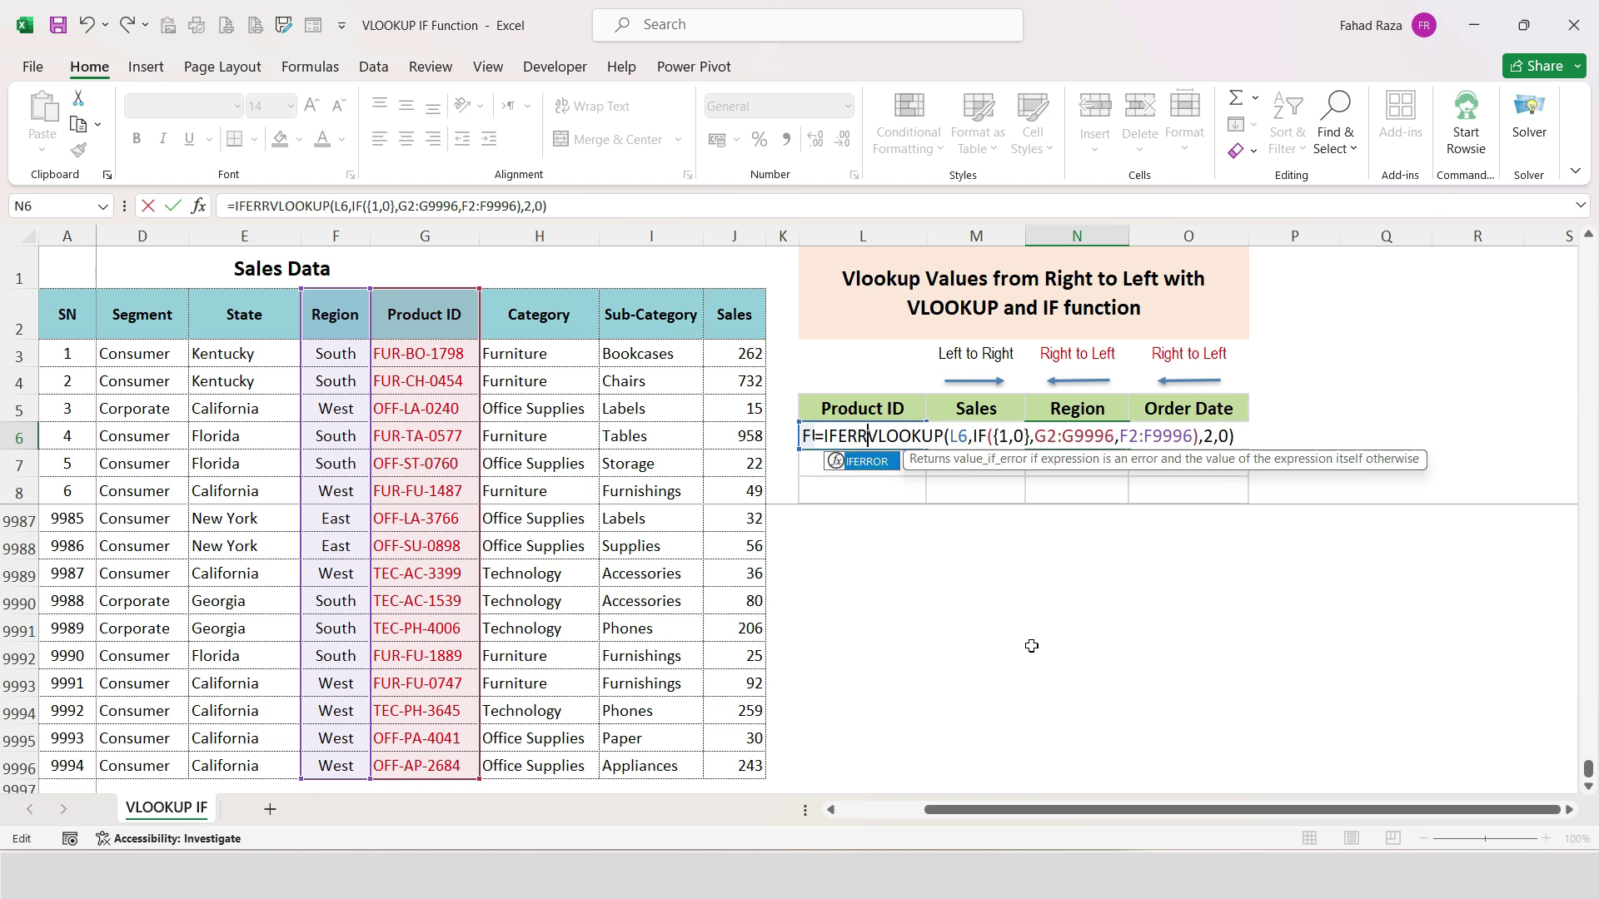
pyautogui.write('(')
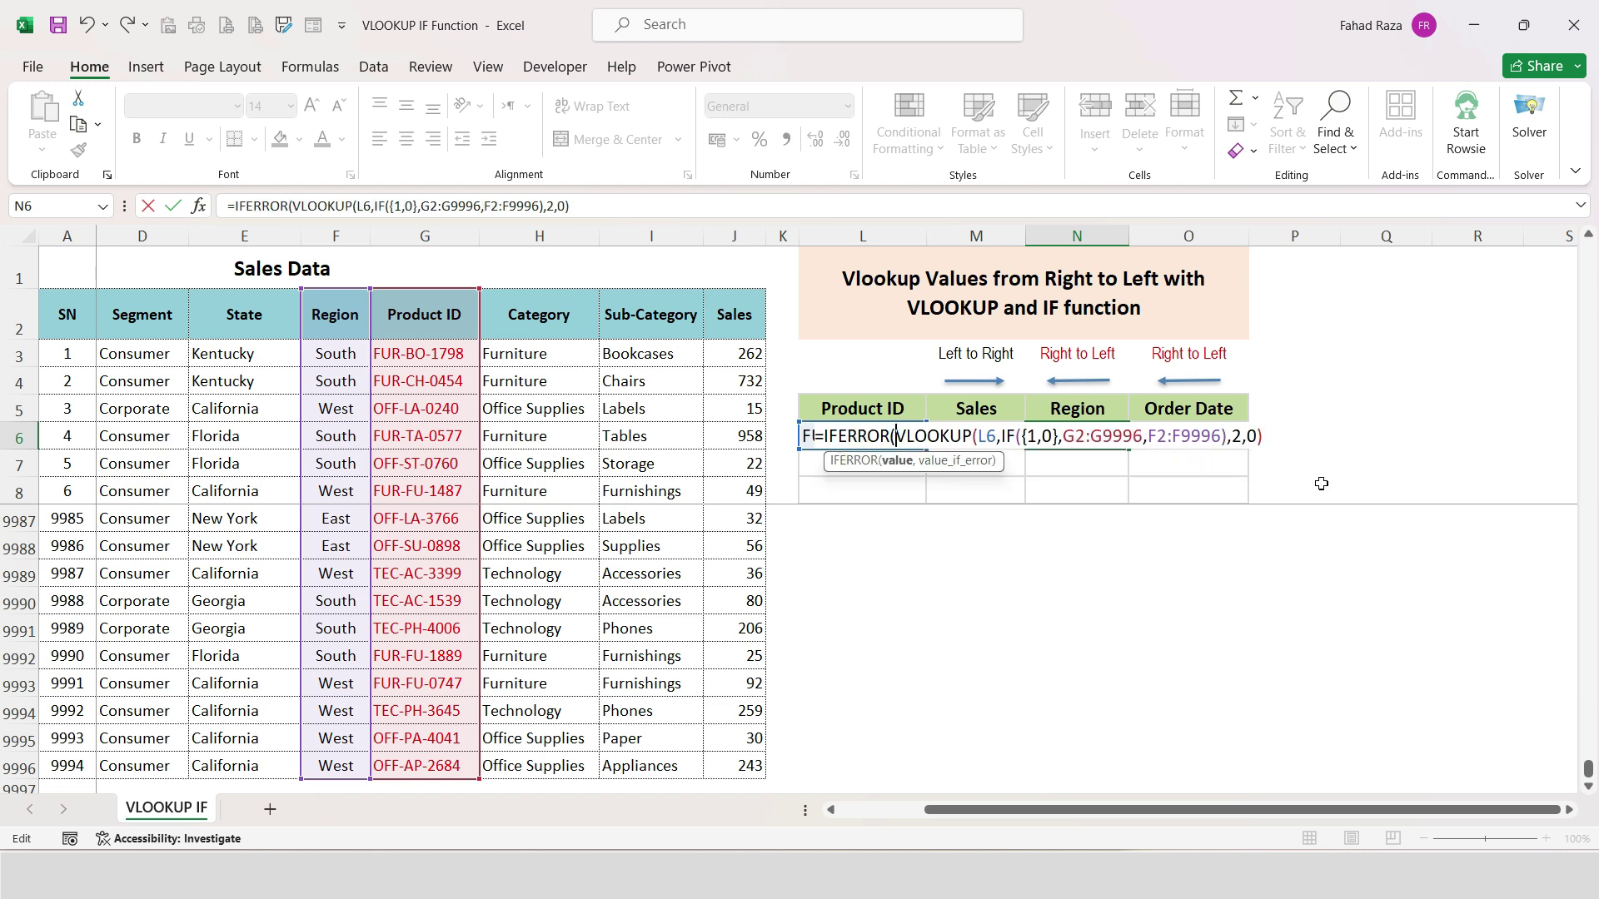
pyautogui.click(1290, 442)
pyautogui.write(',')
pyautogui.write('"")')
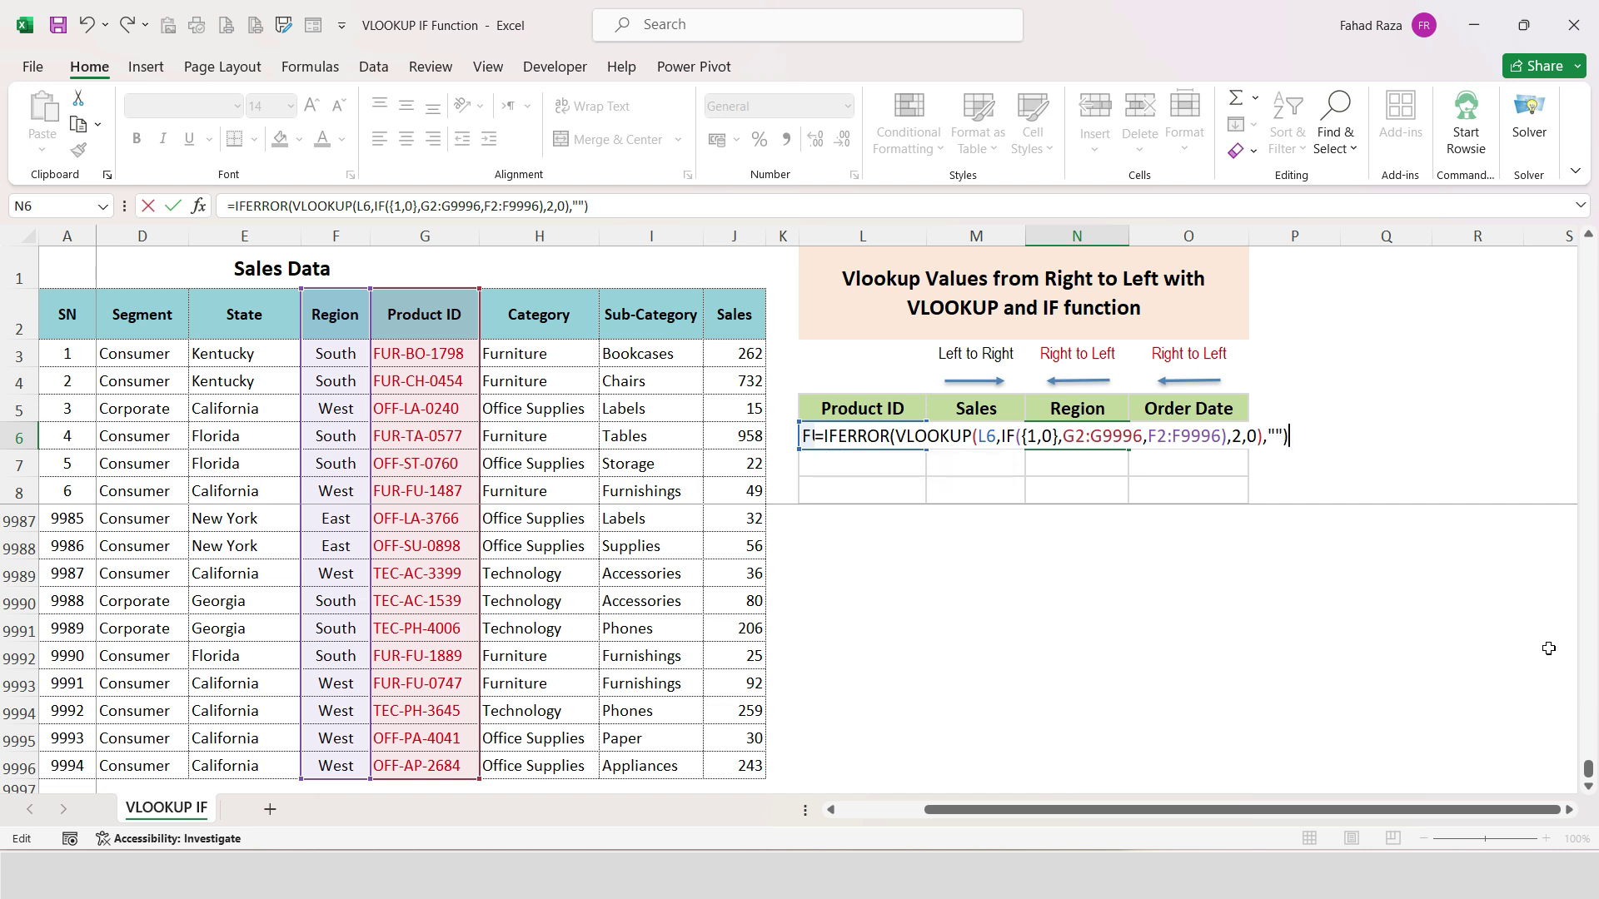
pyautogui.press('Return')
# - Copy N6's Region formula text into the Order Date cell O6
pyautogui.press('Up')
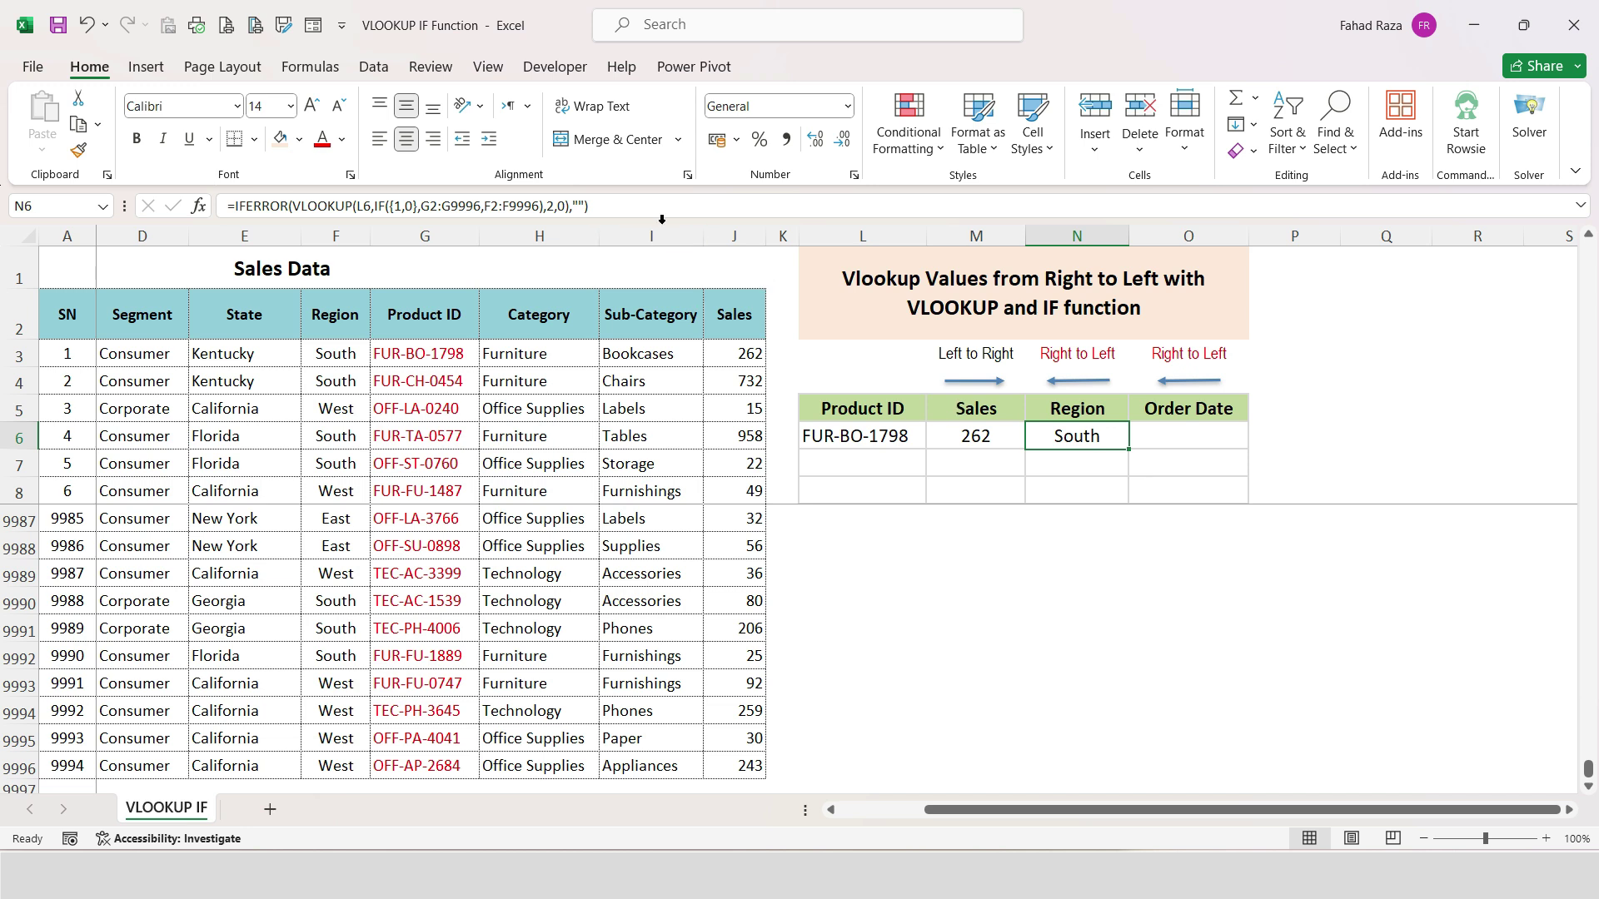
pyautogui.moveTo(615, 205); pyautogui.dragTo(227, 206)
pyautogui.hotkey('ctrl', 'c')
pyautogui.press('Escape')
pyautogui.click(1157, 440)
pyautogui.hotkey('ctrl', 'v')
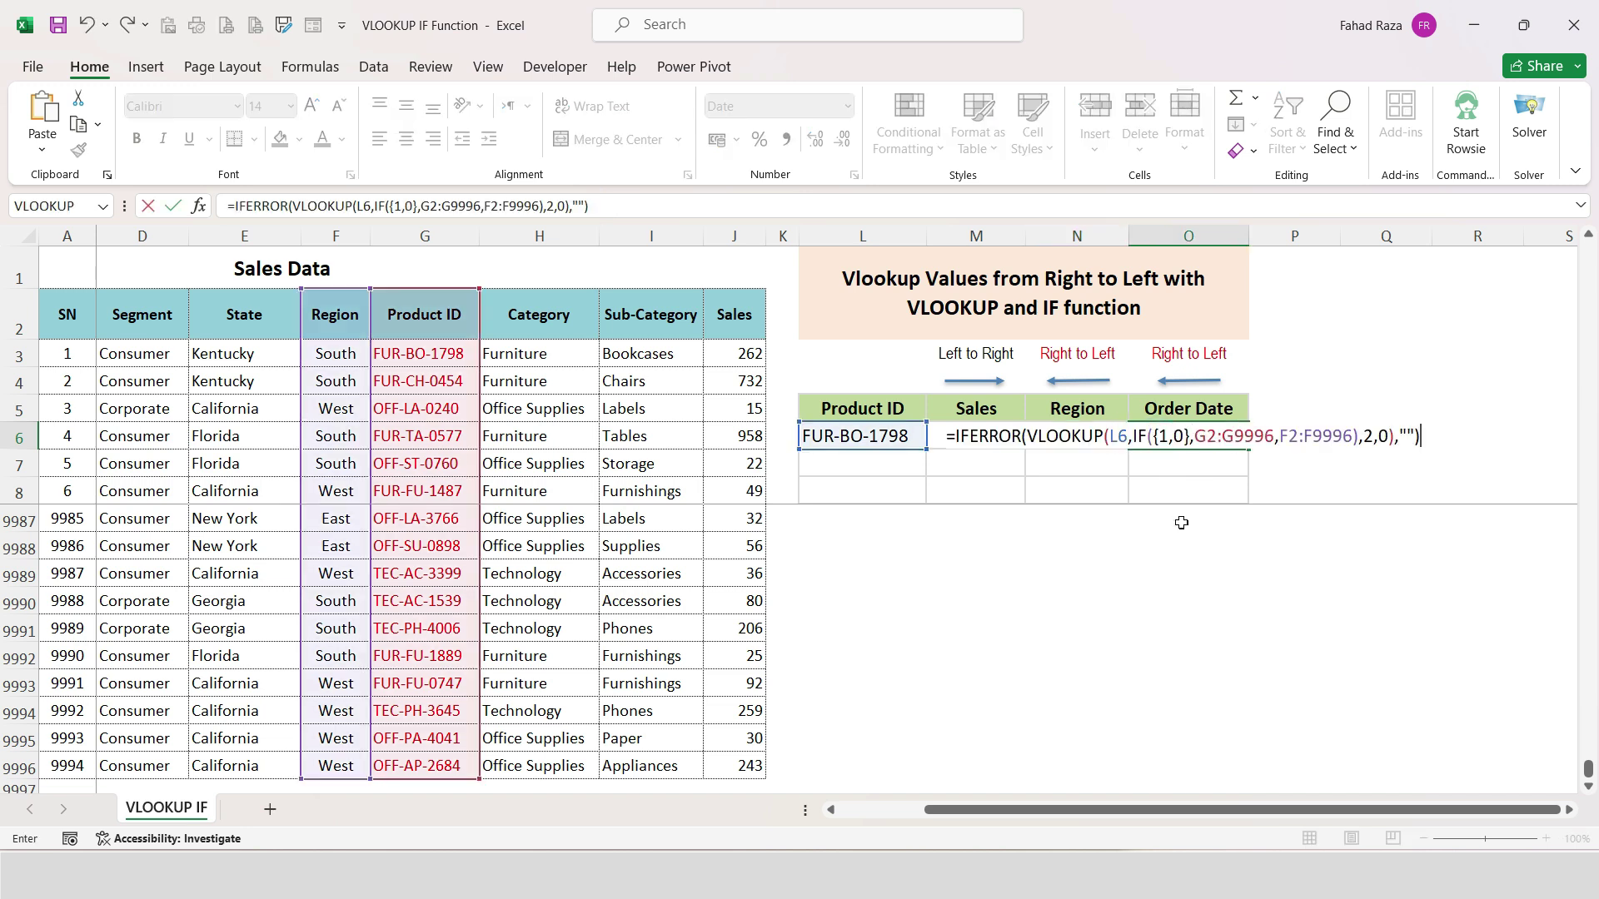
# - Change O6's return range from column F to column B so it shows 08/11/2016
pyautogui.moveTo(1280, 440); pyautogui.dragTo(1356, 438)
pyautogui.press('Delete')
pyautogui.moveTo(958, 811); pyautogui.dragTo(824, 815)
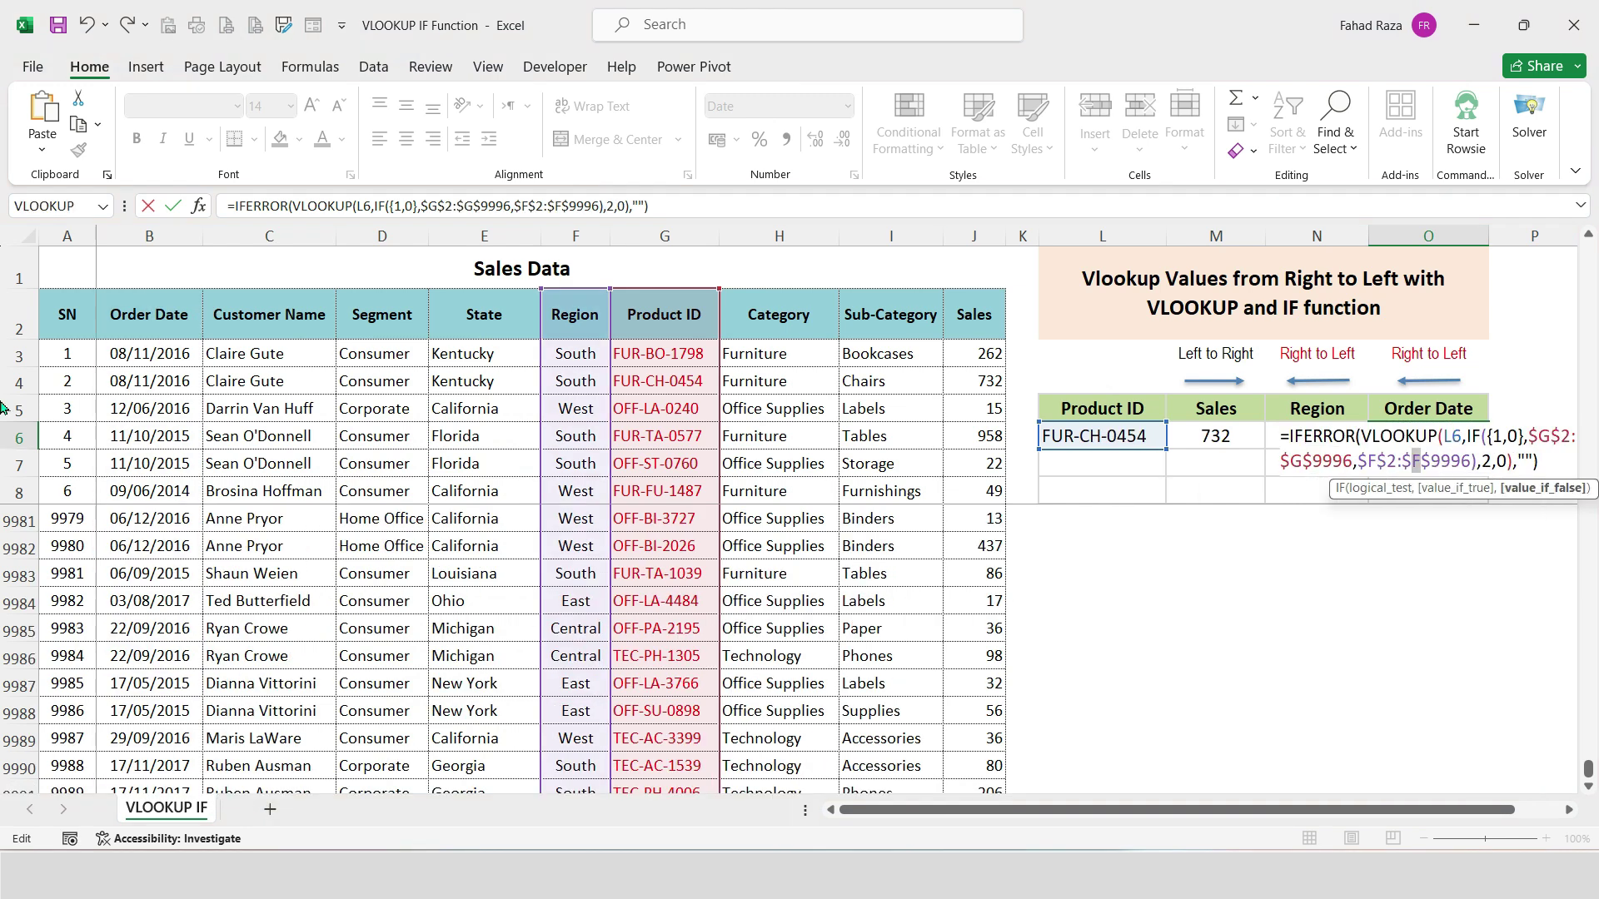
pyautogui.write('B$9996')
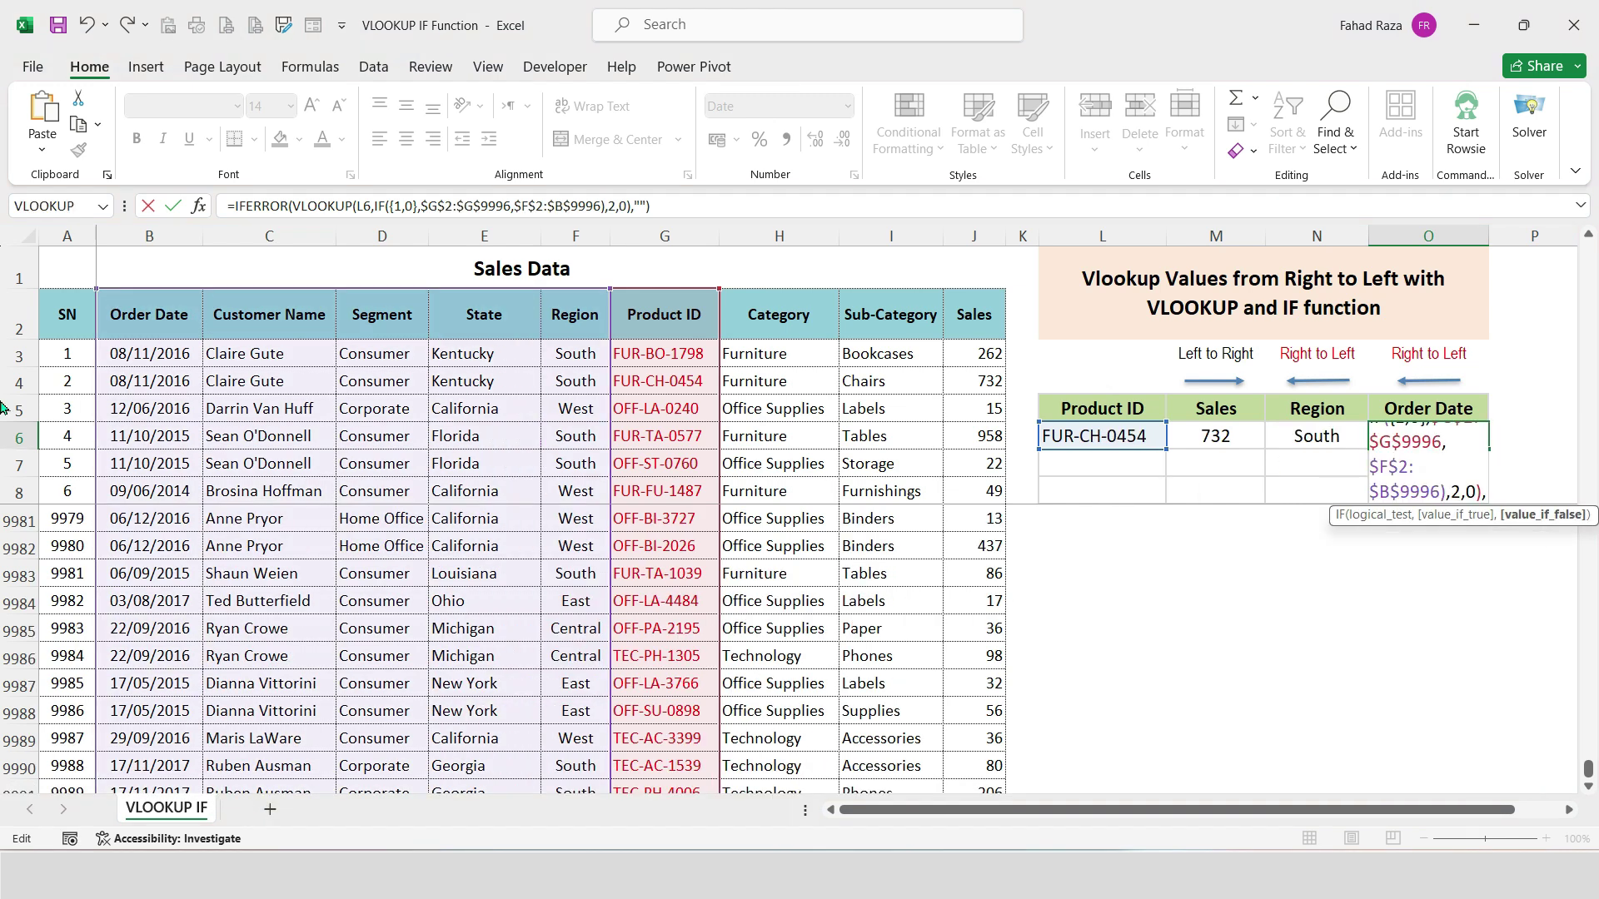
pyautogui.press('Delete')
pyautogui.write('B')
pyautogui.press('Return')
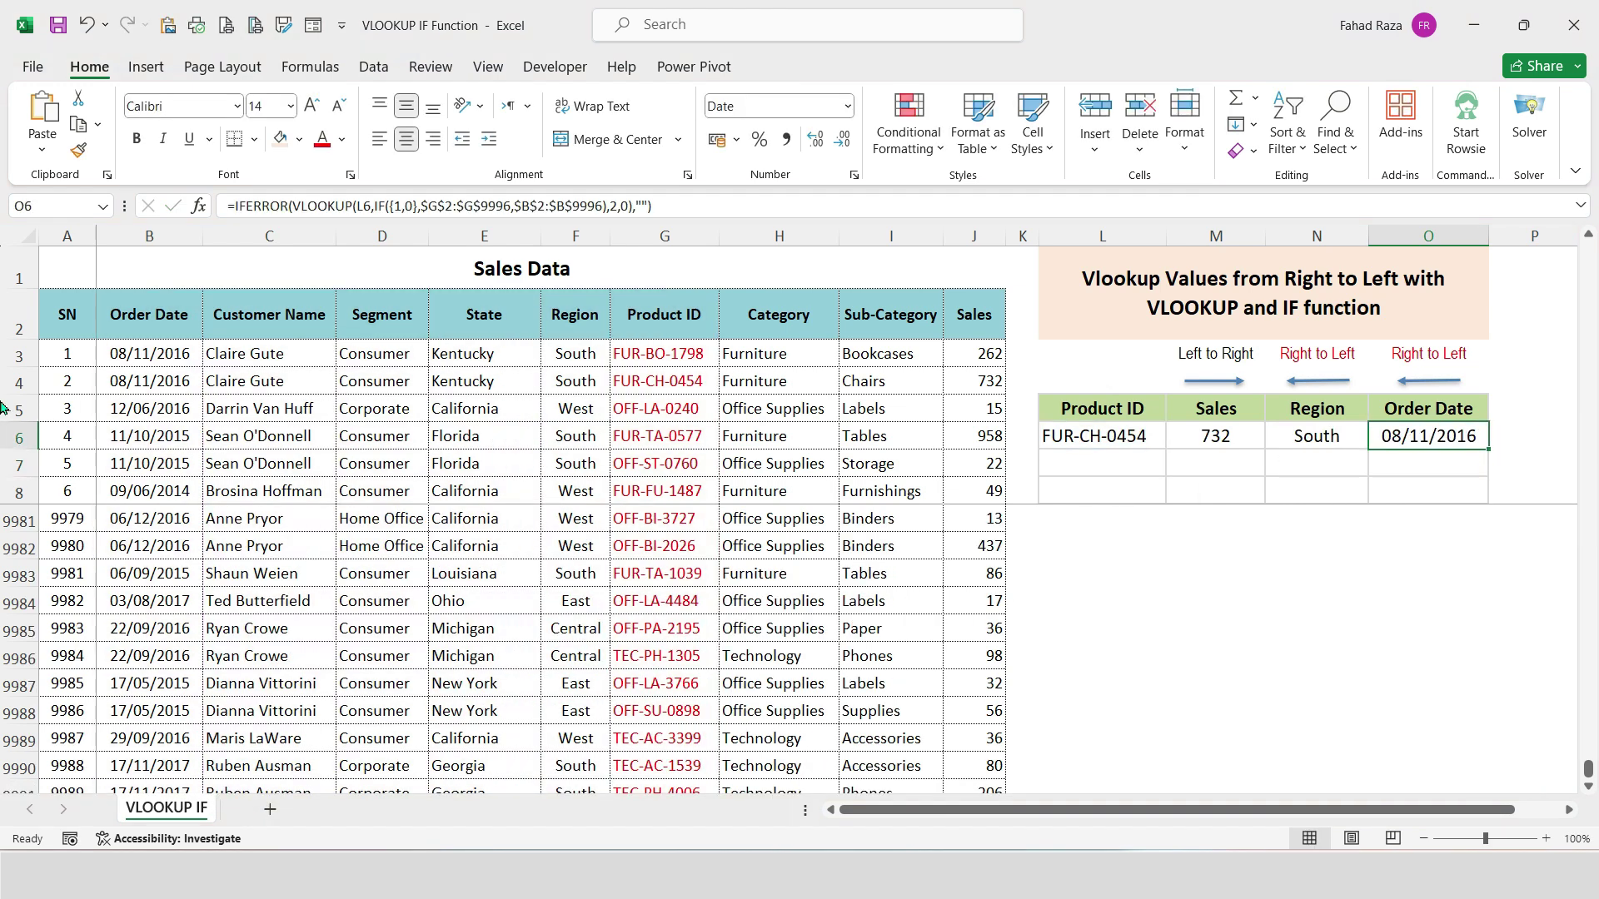
pyautogui.press('Up')
pyautogui.press('Left')
pyautogui.press('Left')
# - Fill M6:O6 down to row 8 and choose FUR-TA-0577 in L7 and OFF-AR-2833 in L8
pyautogui.hotkey('shift', 'Right')
pyautogui.hotkey('shift', 'Right')
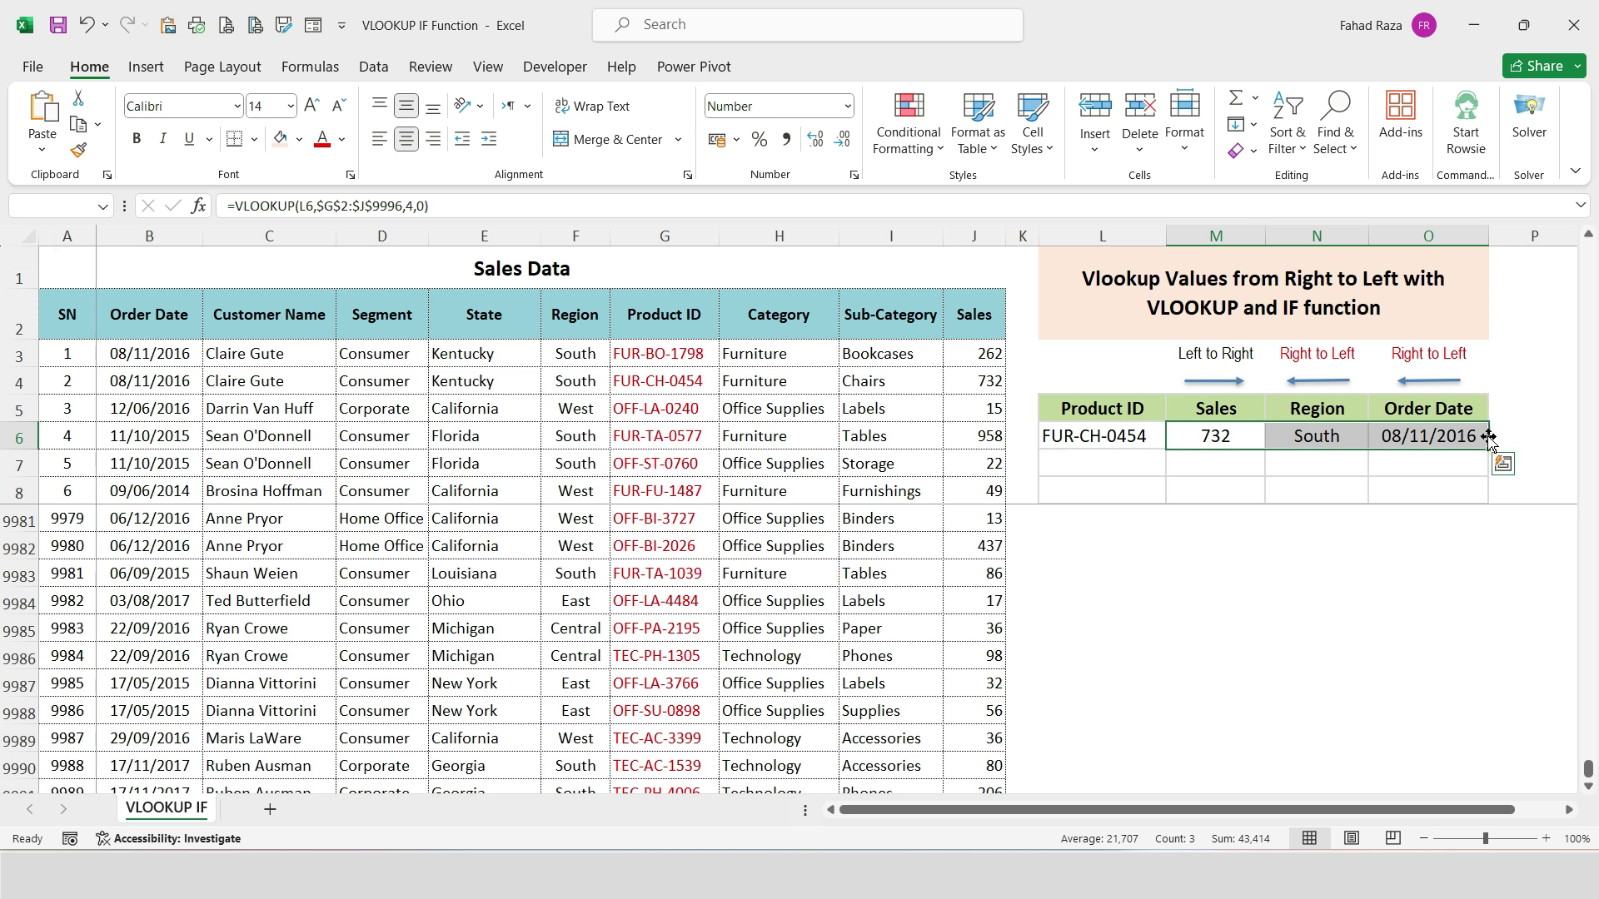
pyautogui.moveTo(1488, 448); pyautogui.dragTo(1478, 498)
pyautogui.click(1146, 474)
pyautogui.click(1175, 466)
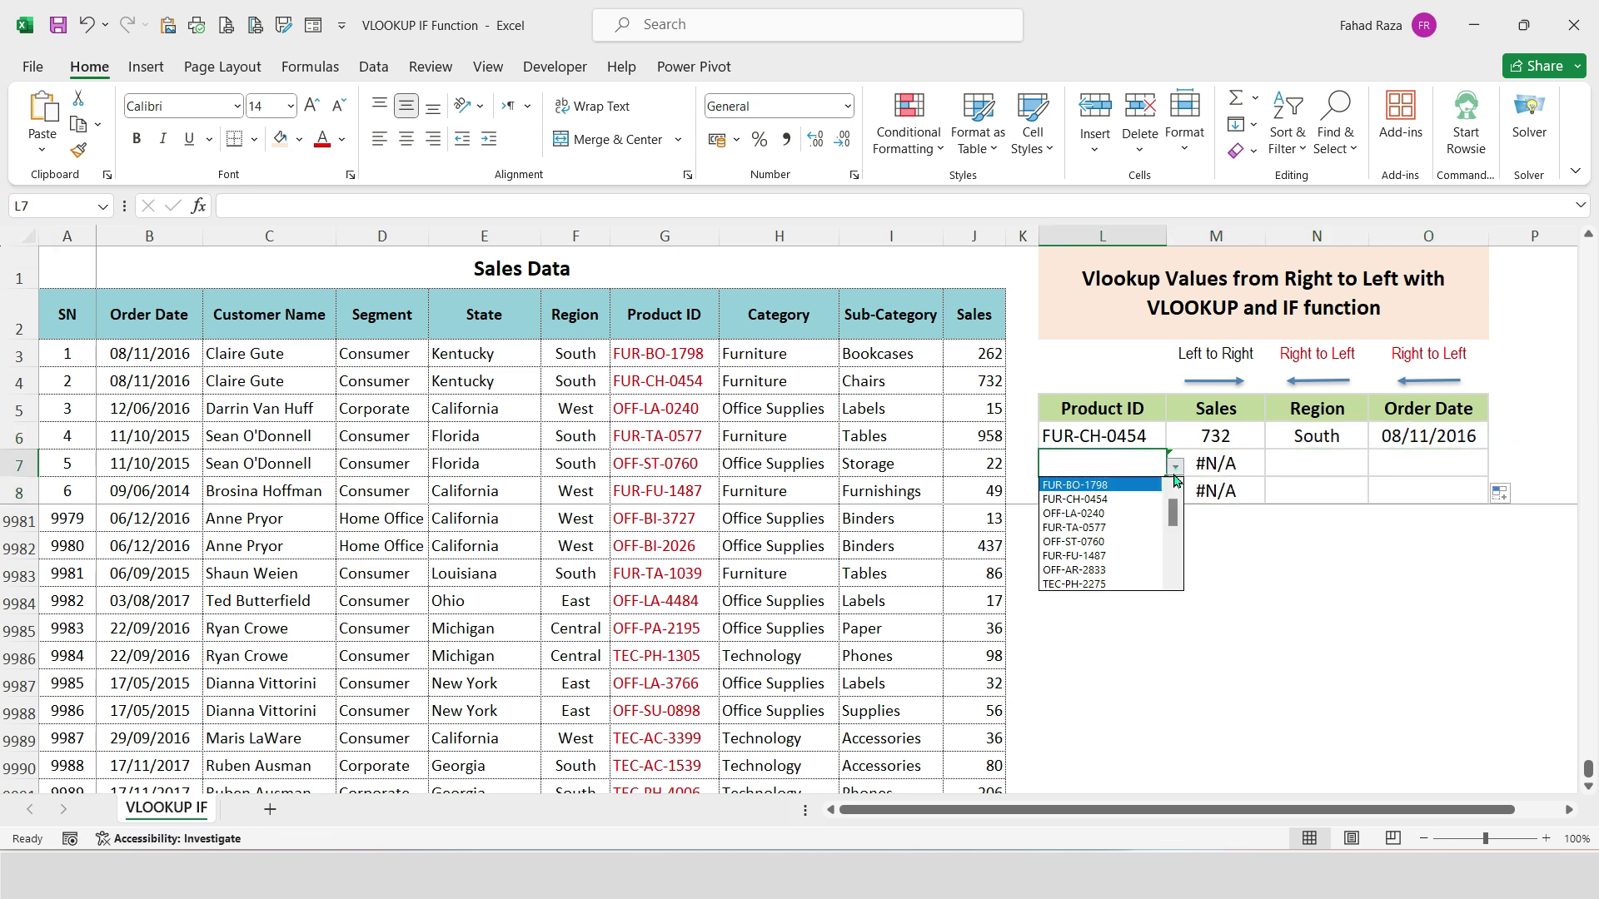
pyautogui.click(1134, 529)
pyautogui.click(1141, 491)
pyautogui.click(1175, 491)
pyautogui.click(1124, 597)
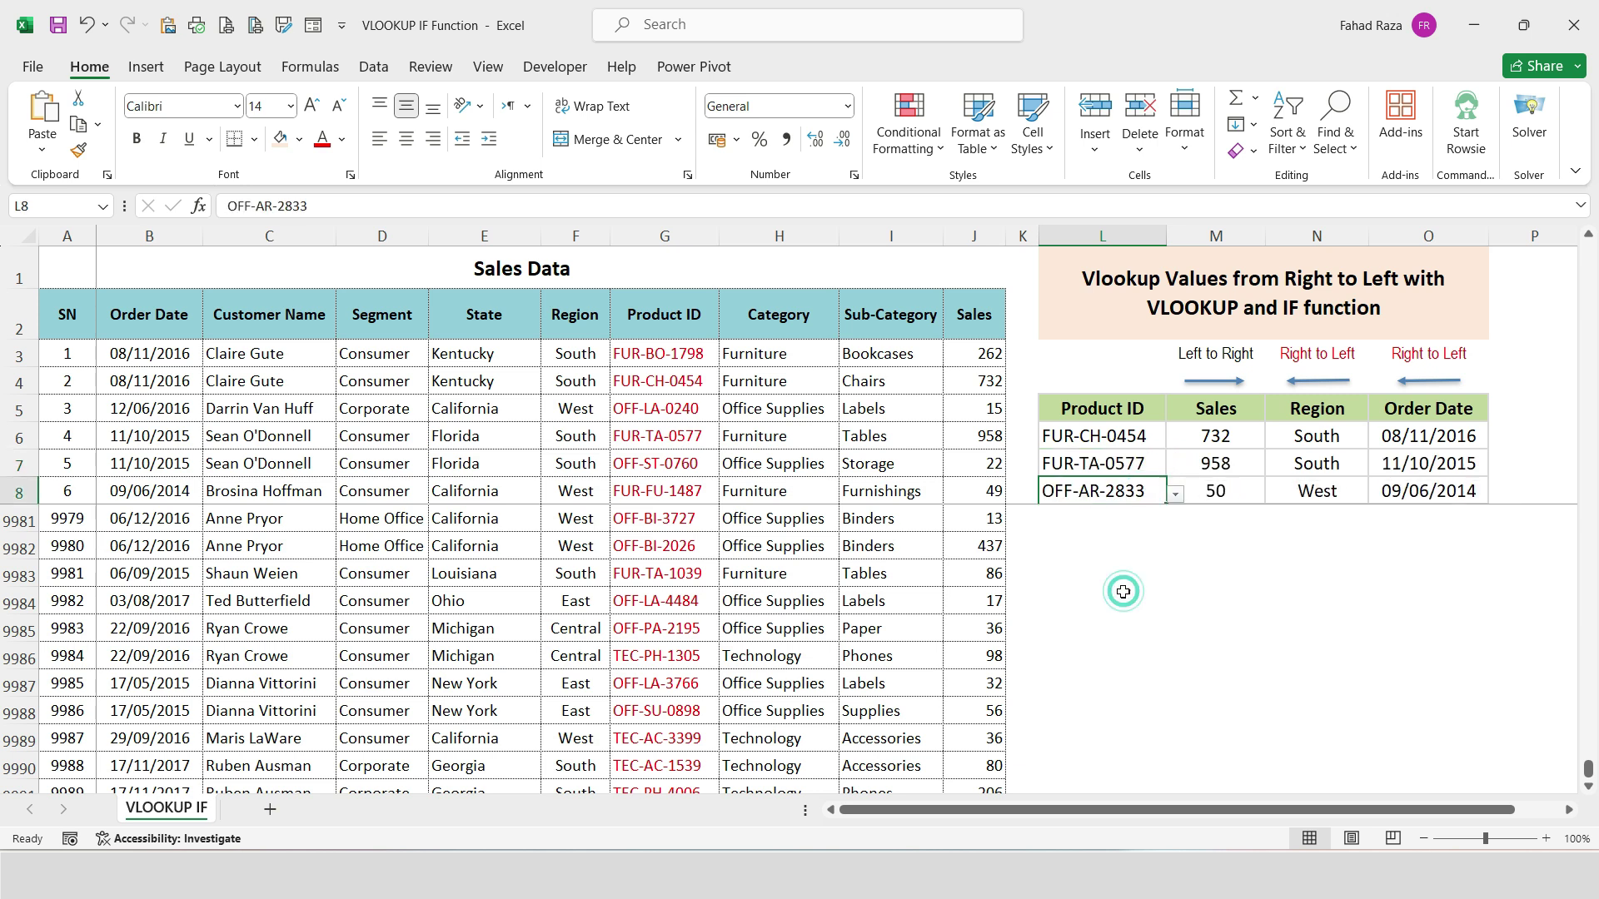